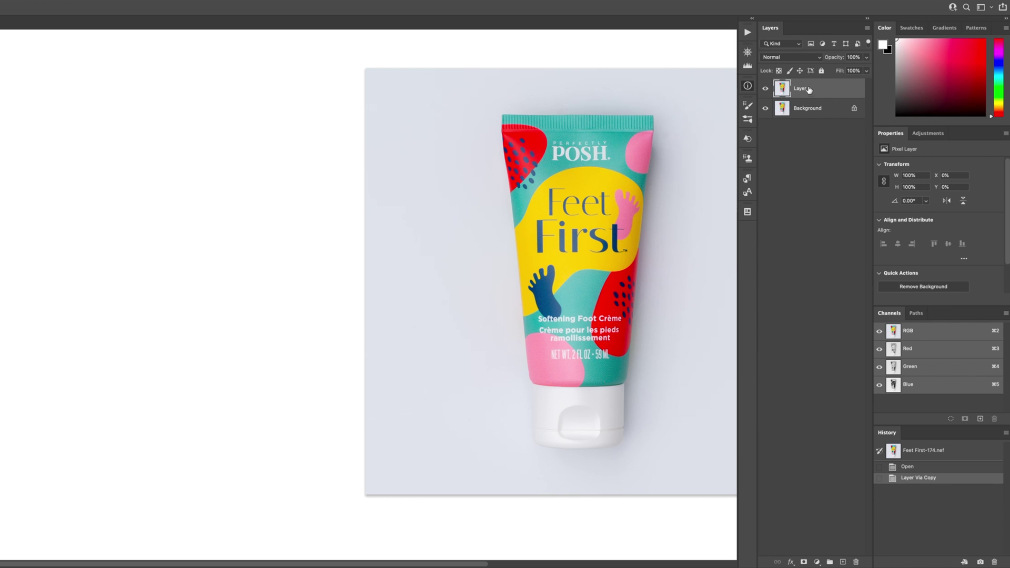
# Step: Try automatically removing Layer 1's background, hide the Background layer to examine the cutout around the cap, and undo the visibility change
pyautogui.click(913, 289)
pyautogui.click(765, 108)
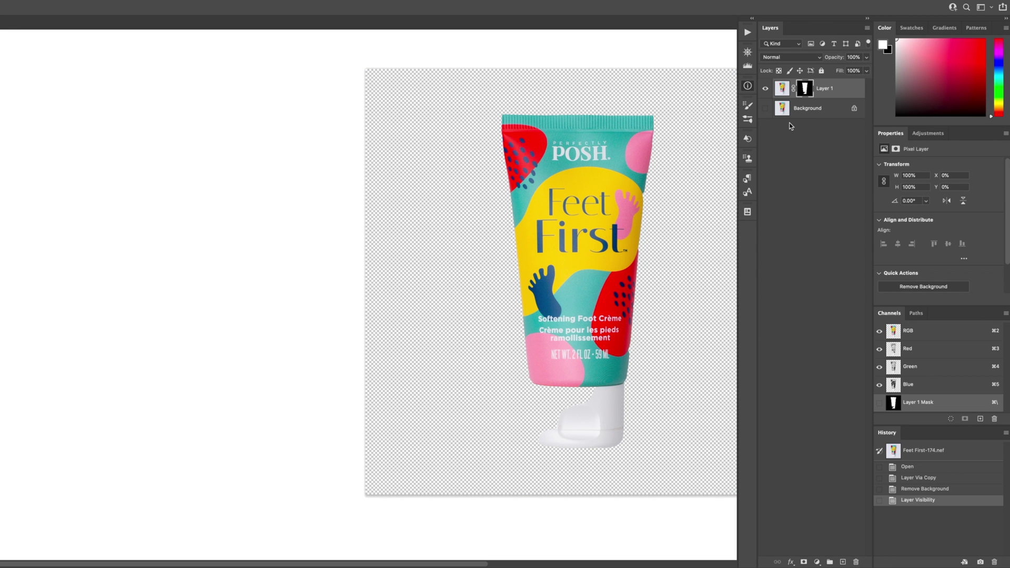
pyautogui.keyDown('super'); pyautogui.click(582, 425); pyautogui.keyUp('super')
pyautogui.keyDown('super'); pyautogui.click(578, 424); pyautogui.keyUp('super')
pyautogui.click(610, 427)
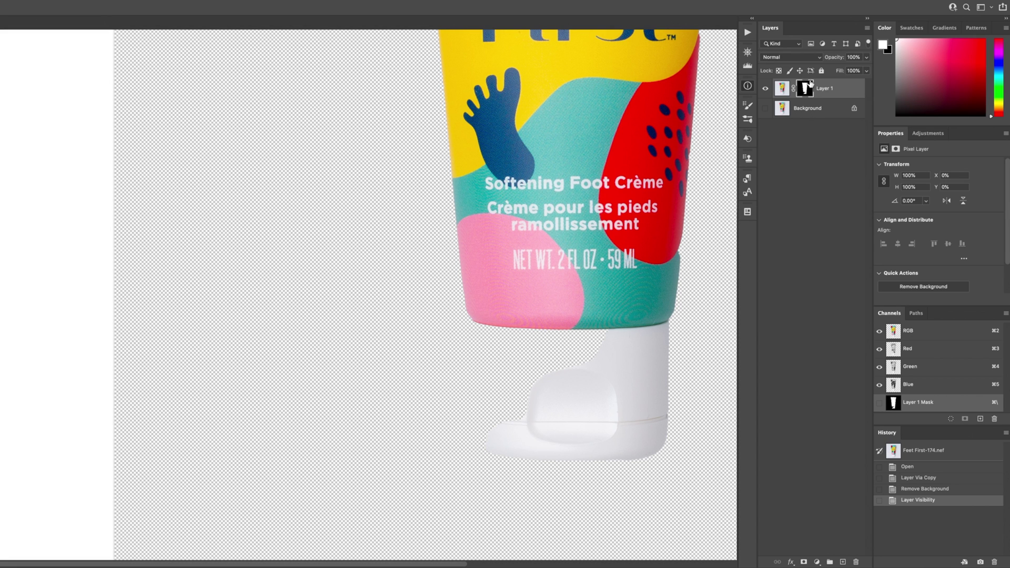
pyautogui.press('super+z')
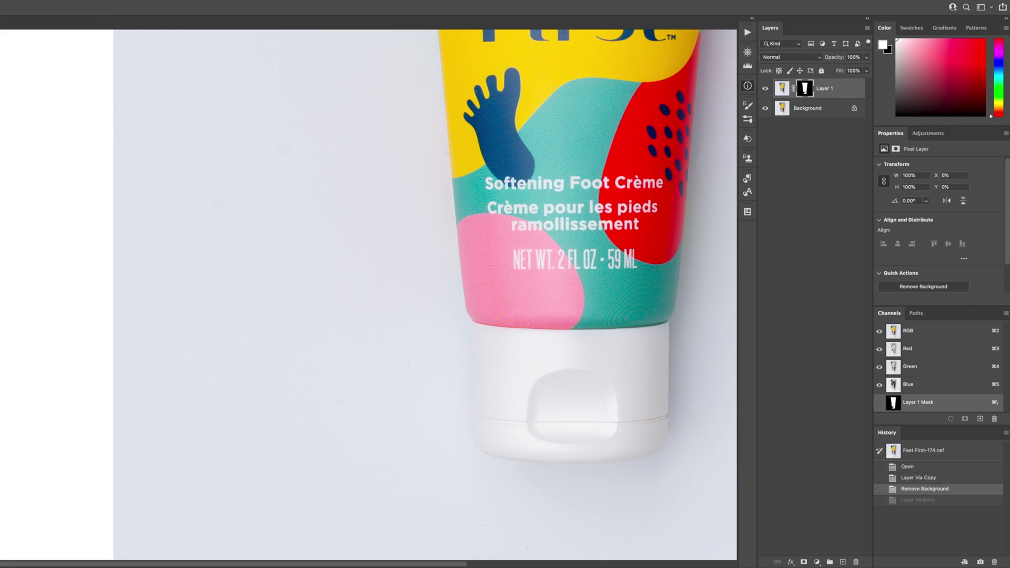
# Step: Start a Pen tool path at the tube's upper-left corner and trace its left edge down past the crimp and dotted red area
pyautogui.moveTo(695, 304); pyautogui.dragTo(686, 369)
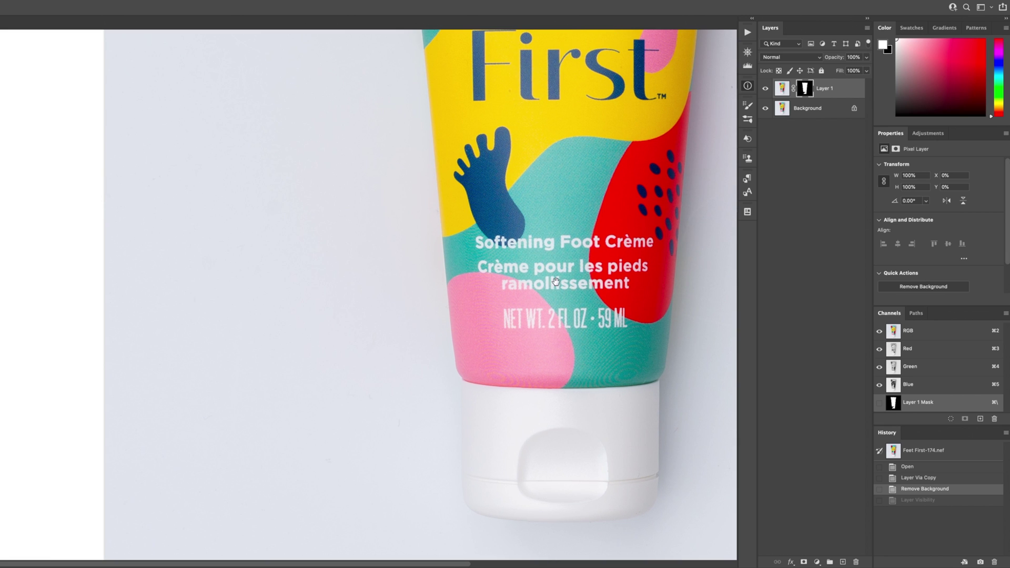
pyautogui.moveTo(581, 66); pyautogui.dragTo(567, 262)
pyautogui.scroll(5, 568, 263)
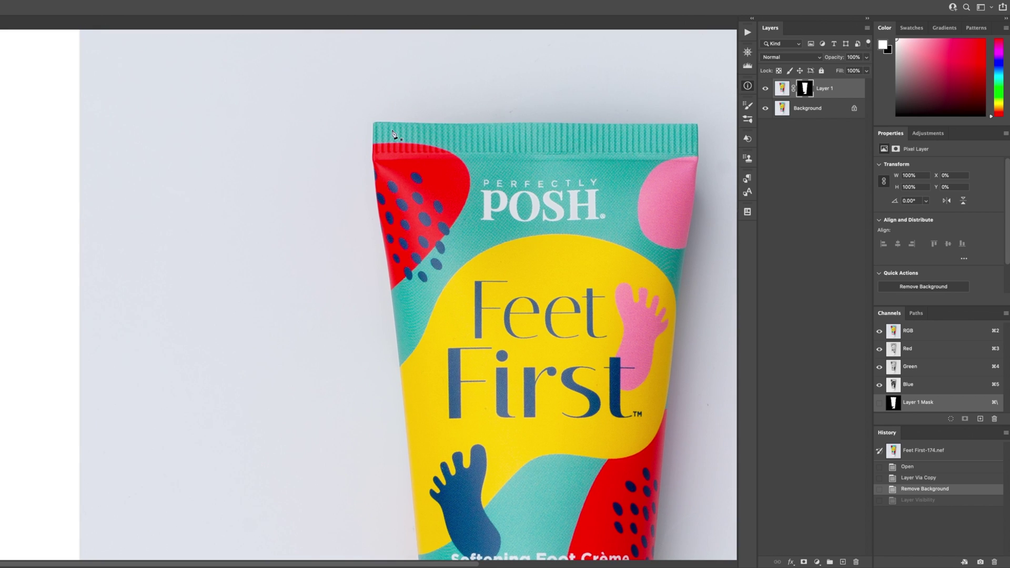
pyautogui.moveTo(391, 132); pyautogui.dragTo(417, 163)
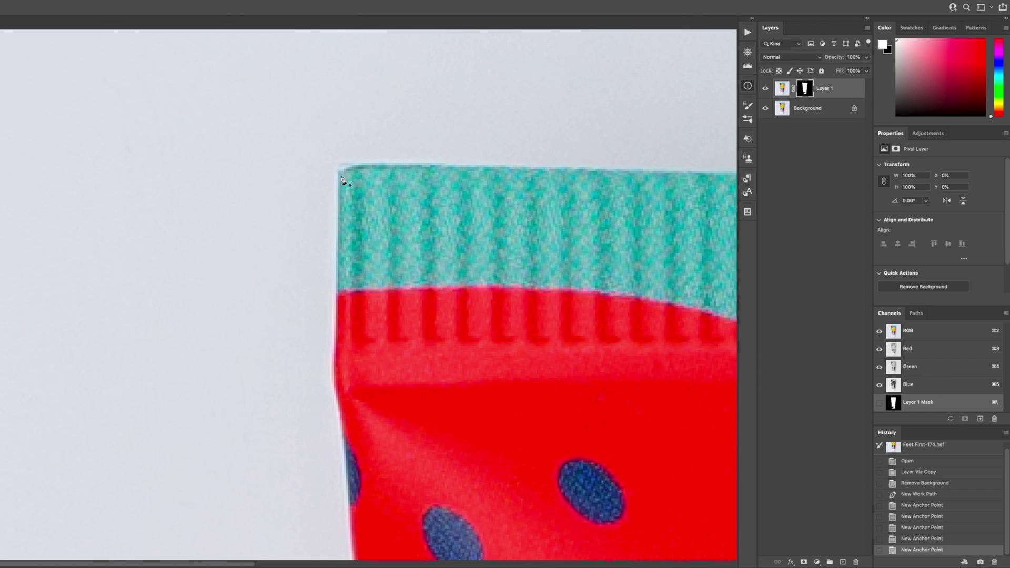
pyautogui.click(340, 174)
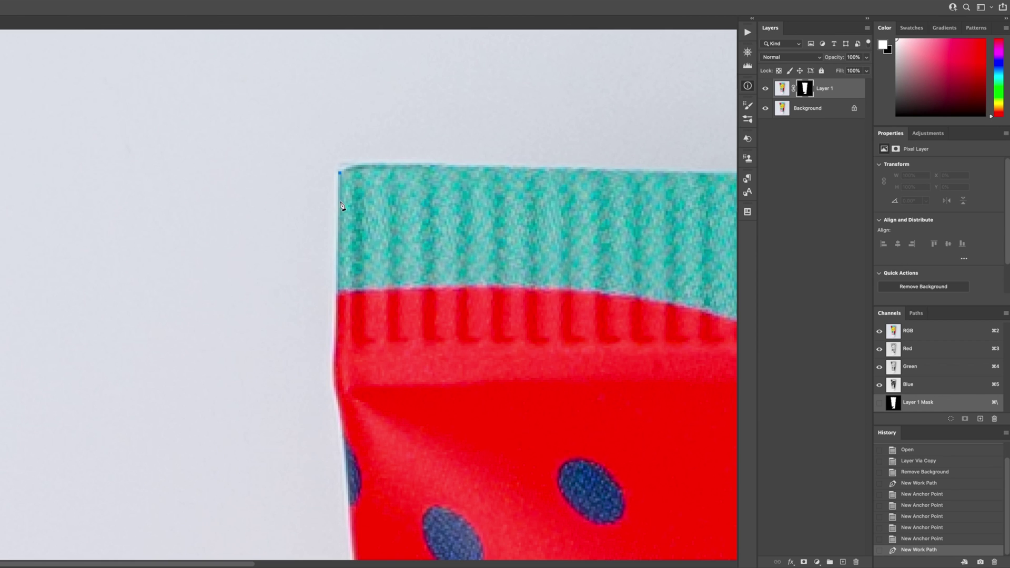
pyautogui.click(340, 341)
pyautogui.moveTo(339, 365); pyautogui.dragTo(345, 293)
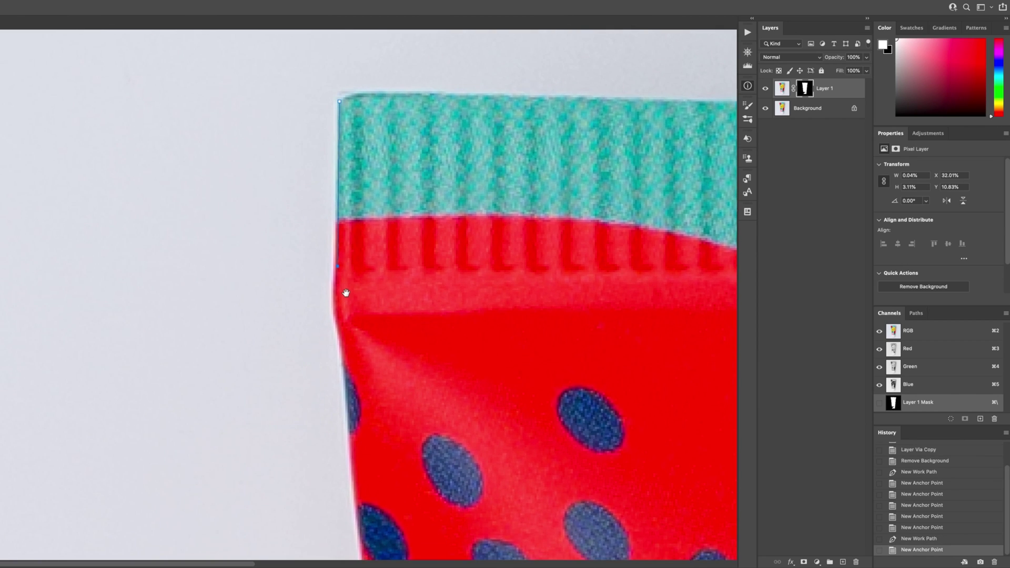
pyautogui.moveTo(343, 342); pyautogui.dragTo(346, 375)
pyautogui.moveTo(356, 411); pyautogui.dragTo(348, 56)
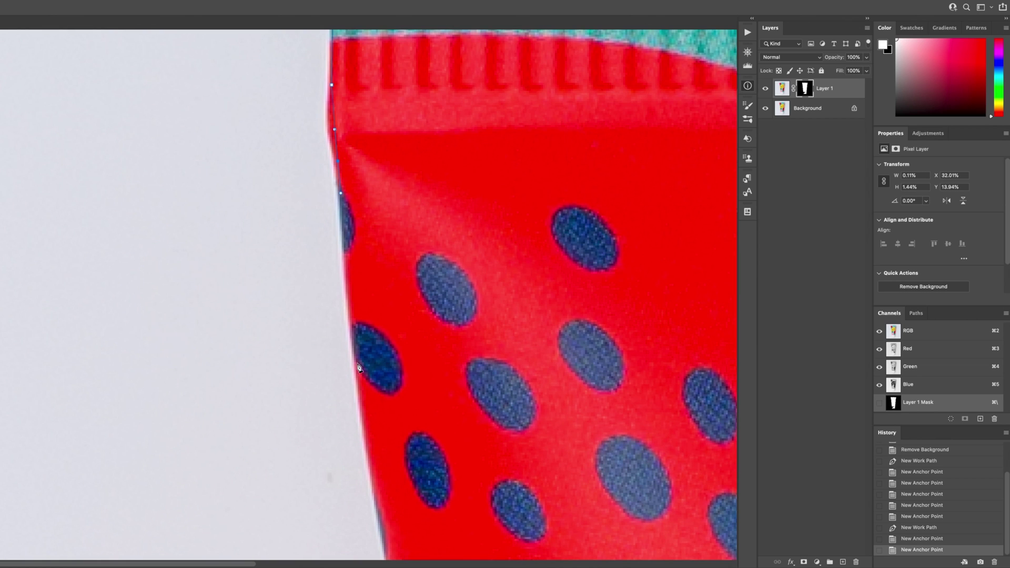
pyautogui.moveTo(358, 368); pyautogui.dragTo(347, 228)
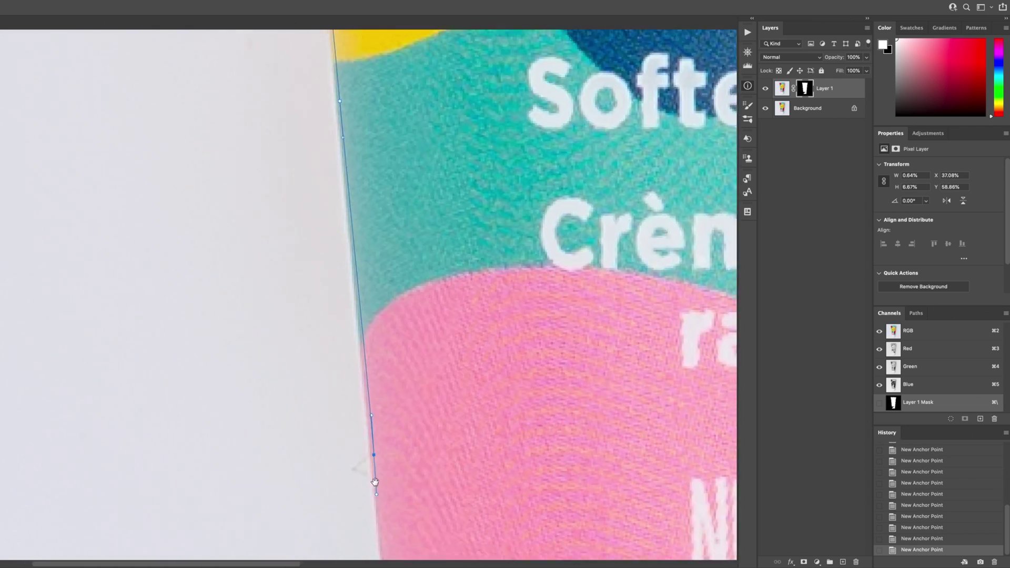
# Step: Continue the path around the cap's rounded base and up the tube's right edge to the pink area near the crimp
pyautogui.moveTo(370, 363); pyautogui.dragTo(398, 369)
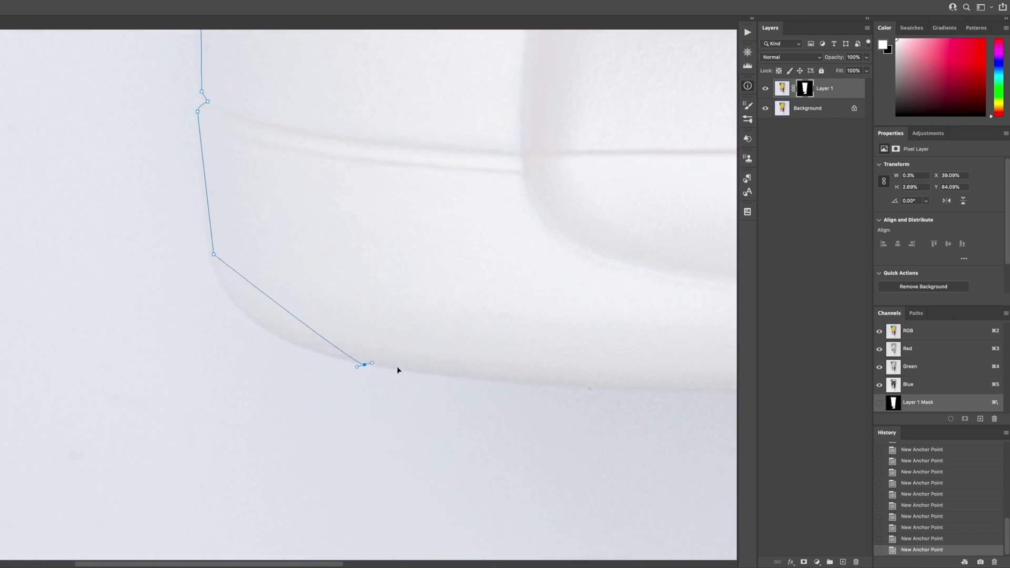
pyautogui.moveTo(365, 339); pyautogui.dragTo(470, 340)
pyautogui.hscroll(3, 481, 338)
pyautogui.scroll(20, 447, 353)
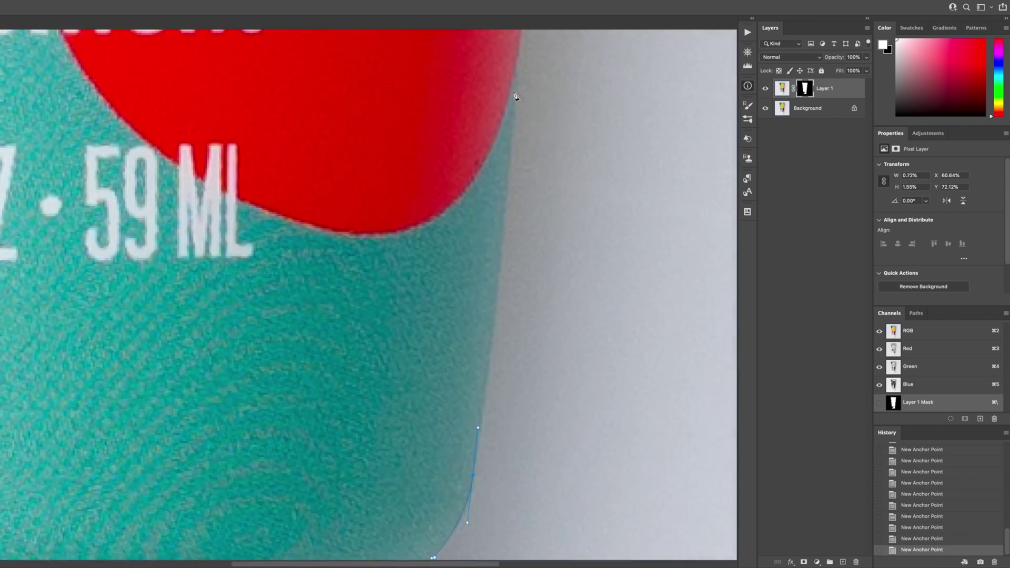
pyautogui.scroll(10, 414, 370)
pyautogui.hscroll(2, 413, 370)
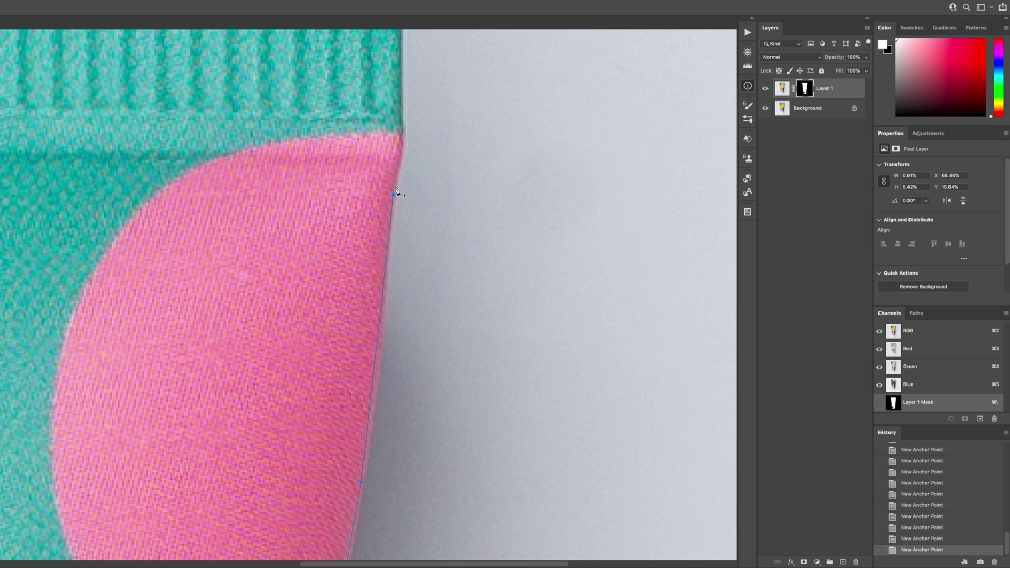
pyautogui.scroll(5, 379, 226)
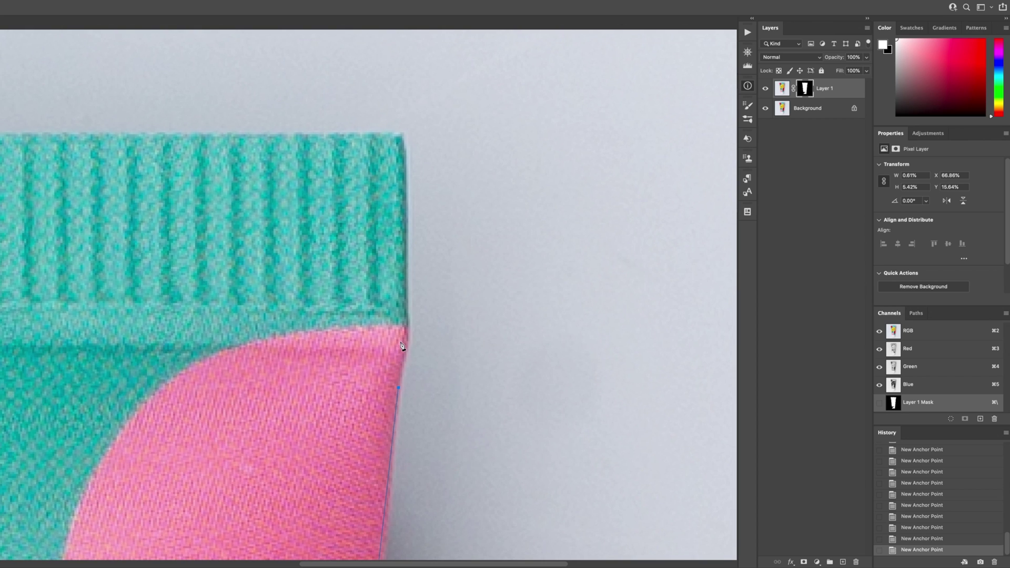
# Step: Trace the path around the tube's upper-right corner and along the crimped top edge
pyautogui.moveTo(406, 310); pyautogui.dragTo(406, 295)
pyautogui.click(405, 150)
pyautogui.moveTo(387, 137); pyautogui.dragTo(375, 136)
pyautogui.moveTo(383, 141); pyautogui.dragTo(724, 391)
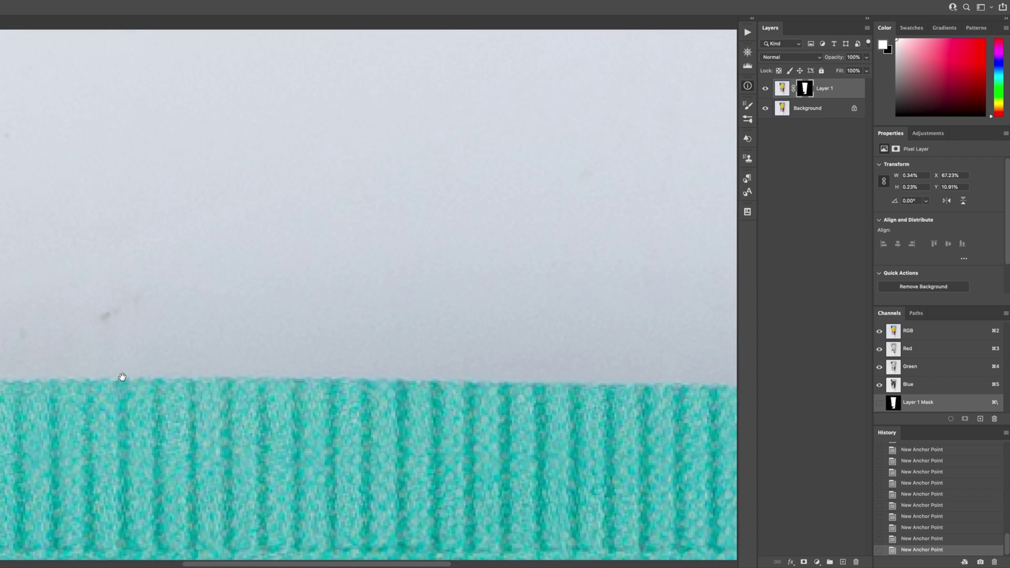
pyautogui.moveTo(122, 377); pyautogui.dragTo(189, 368)
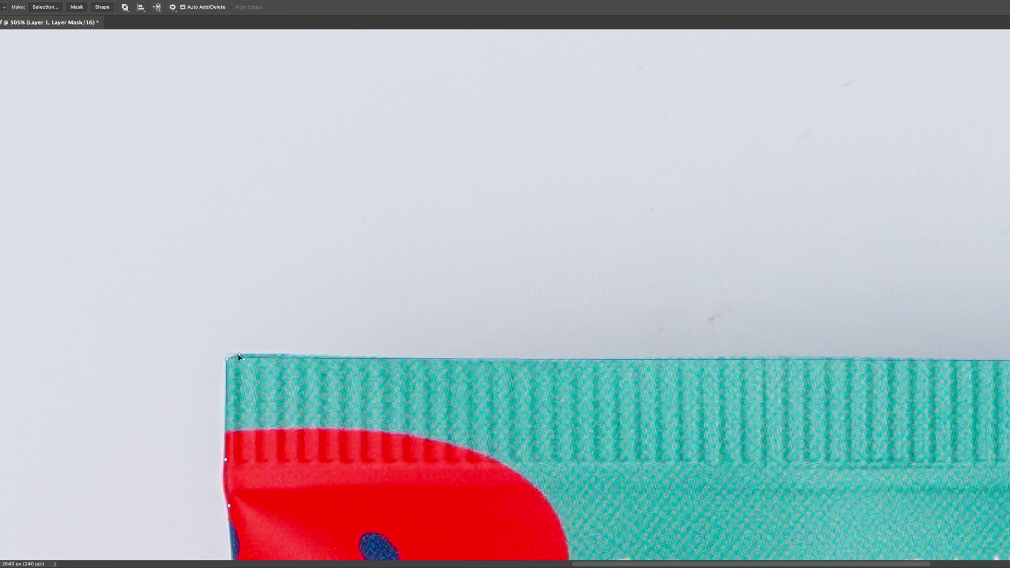
# Step: Add a curved anchor point beside the tube's upper-left corner and close the path at its starting point
pyautogui.moveTo(240, 357); pyautogui.dragTo(211, 352)
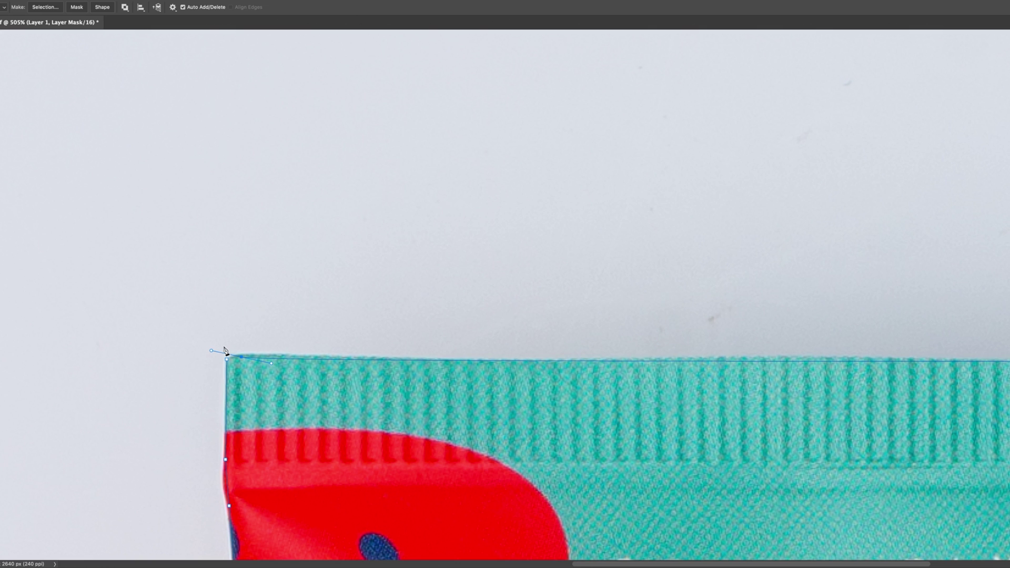
pyautogui.keyDown('alt'); pyautogui.click(241, 357); pyautogui.keyUp('alt')
pyautogui.click(227, 360)
pyautogui.moveTo(272, 386); pyautogui.dragTo(316, 383)
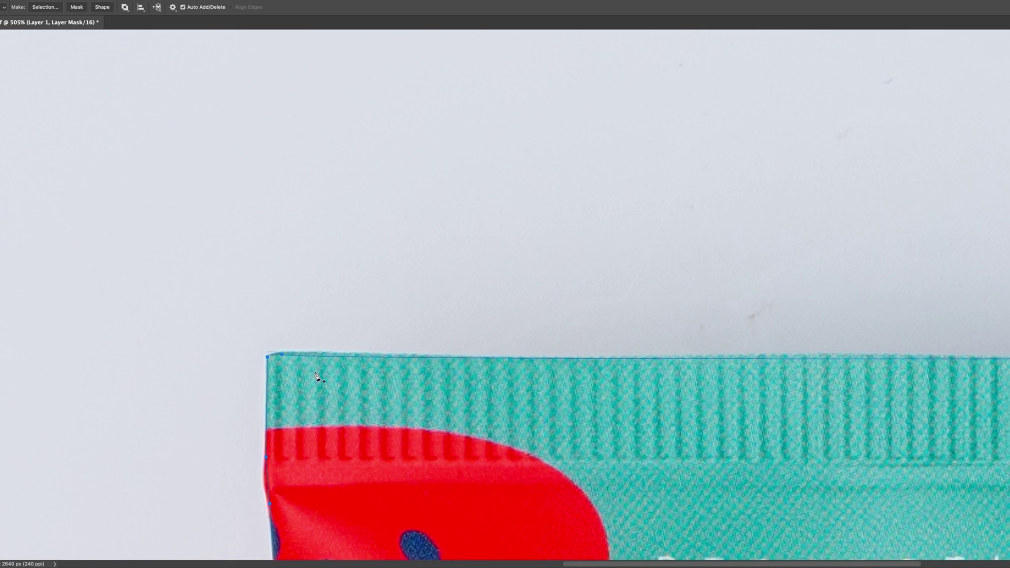
pyautogui.moveTo(383, 387); pyautogui.dragTo(385, 386)
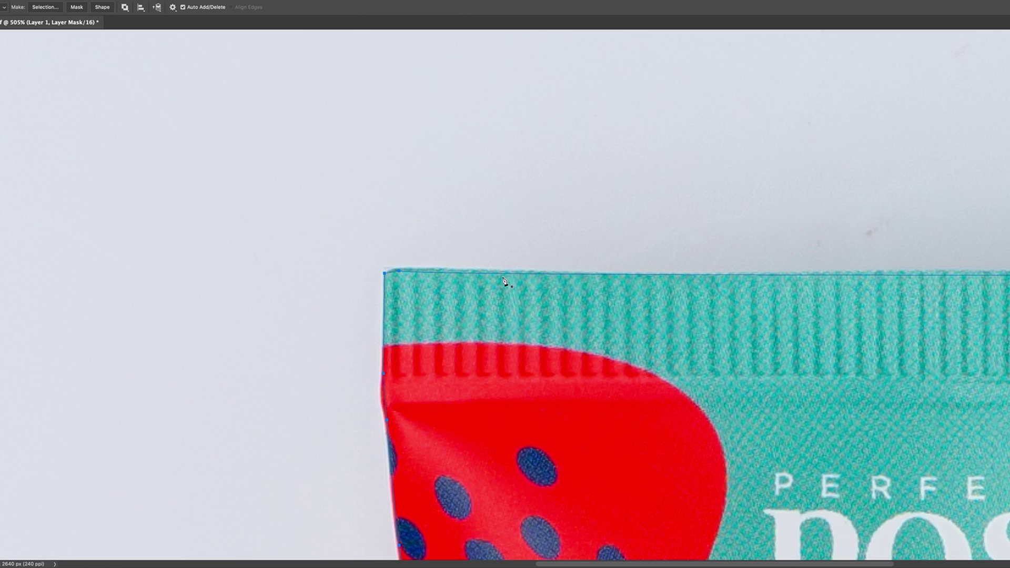
# Step: Make a new selection from the tube path with a 0.7-pixel feather radius and anti-aliasing
pyautogui.rightClick(563, 305)
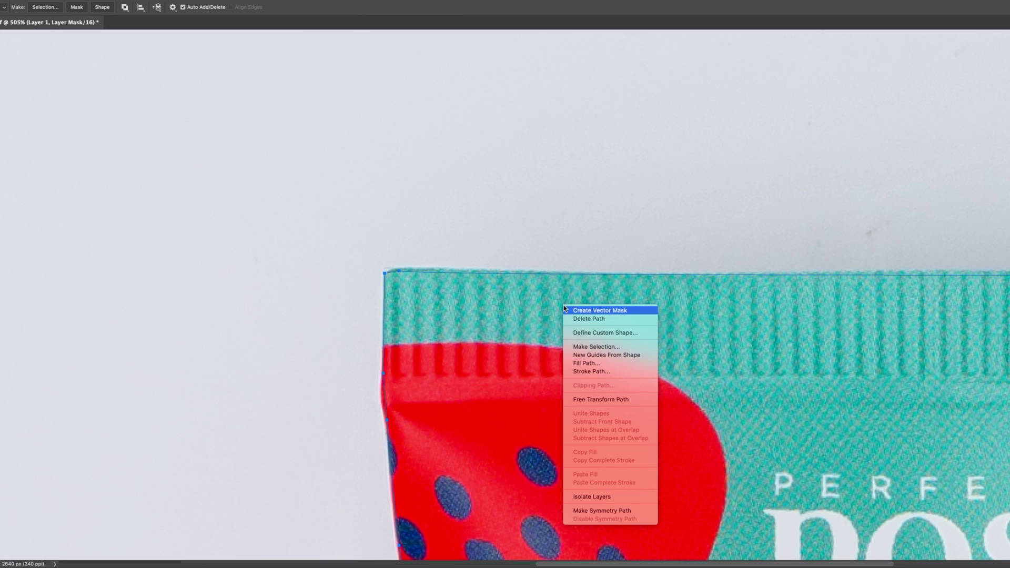
pyautogui.click(597, 347)
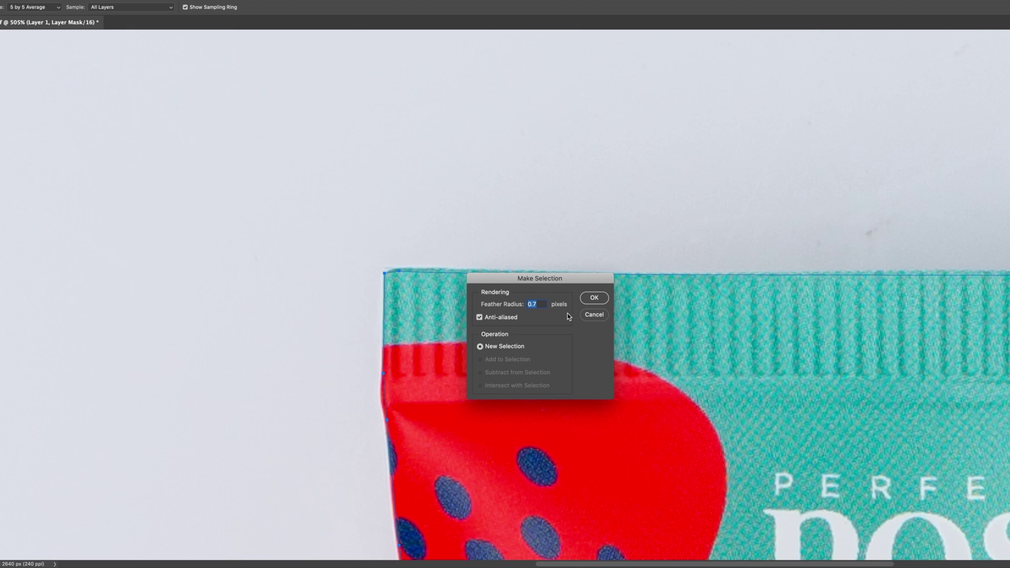
pyautogui.click(594, 298)
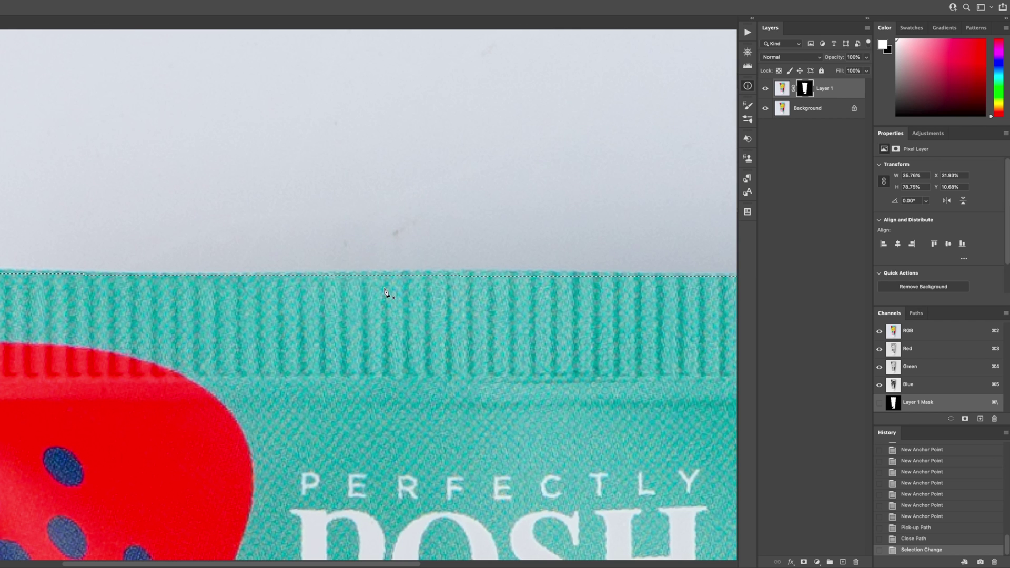
# Step: Replace Layer 1's existing mask with one made from the tube selection, and hide the Background layer
pyautogui.keyDown('alt'); pyautogui.click(639, 323); pyautogui.keyUp('alt')
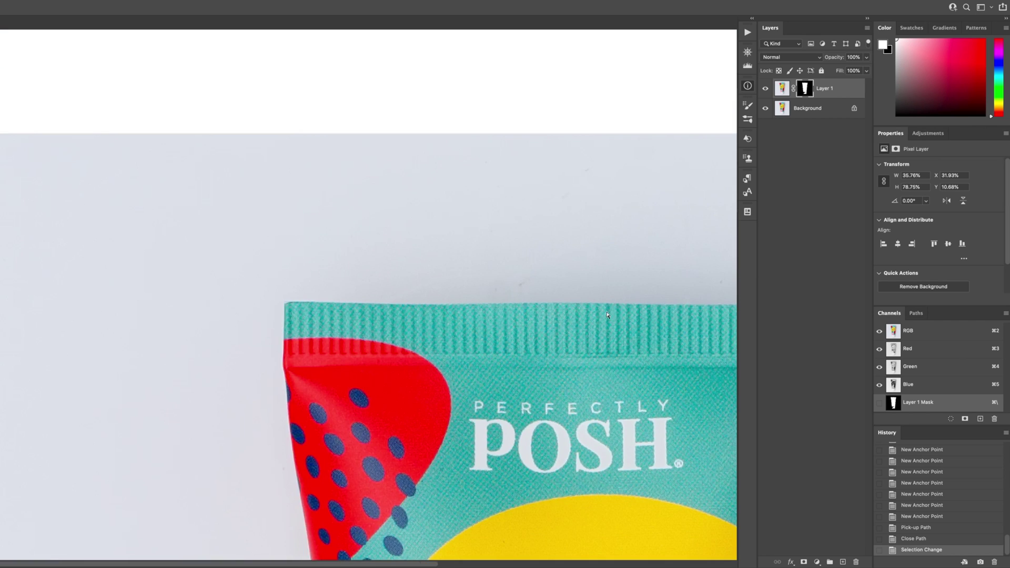
pyautogui.press('super+0')
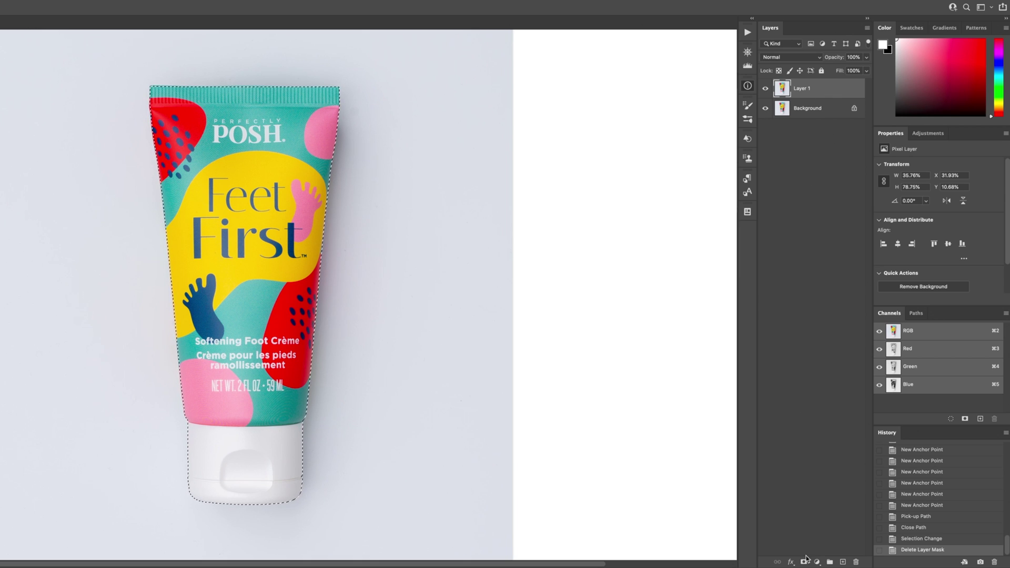
pyautogui.click(803, 563)
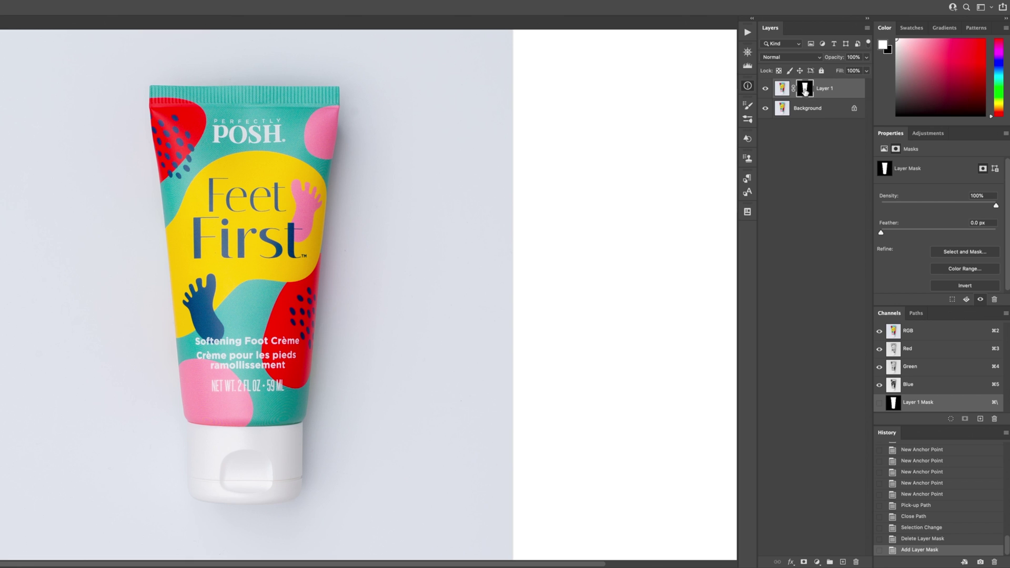
pyautogui.click(766, 109)
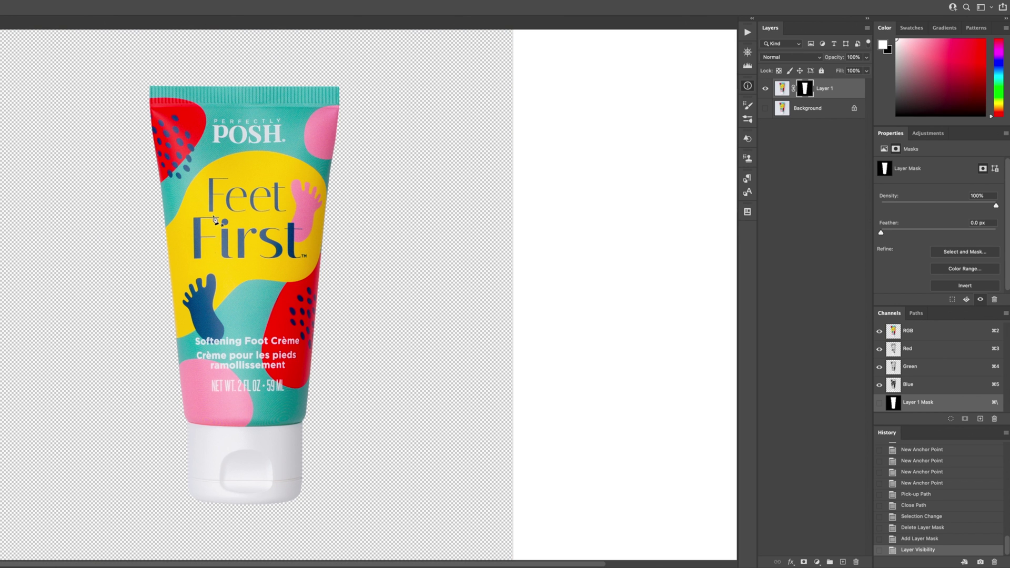
pyautogui.moveTo(294, 318); pyautogui.dragTo(332, 298)
# Step: Add a Solid Color fill layer in white (ffffff) directly above the Background layer
pyautogui.click(832, 112)
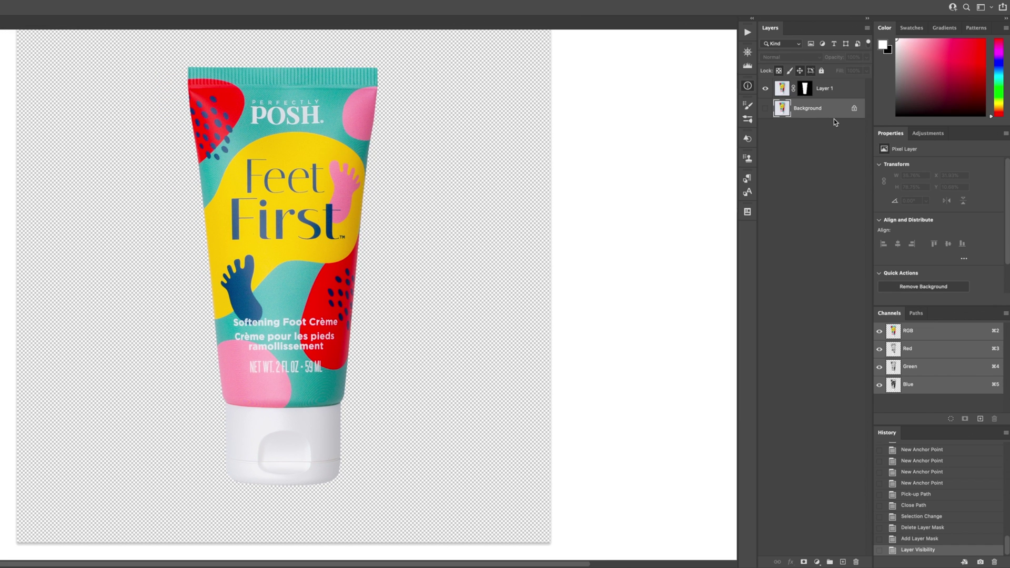
pyautogui.click(819, 562)
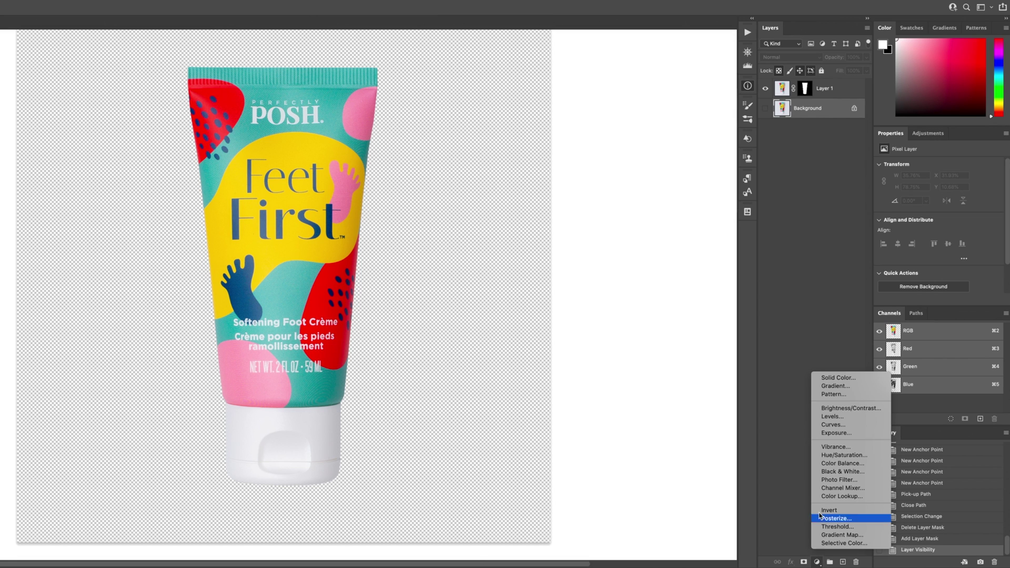
pyautogui.click(827, 380)
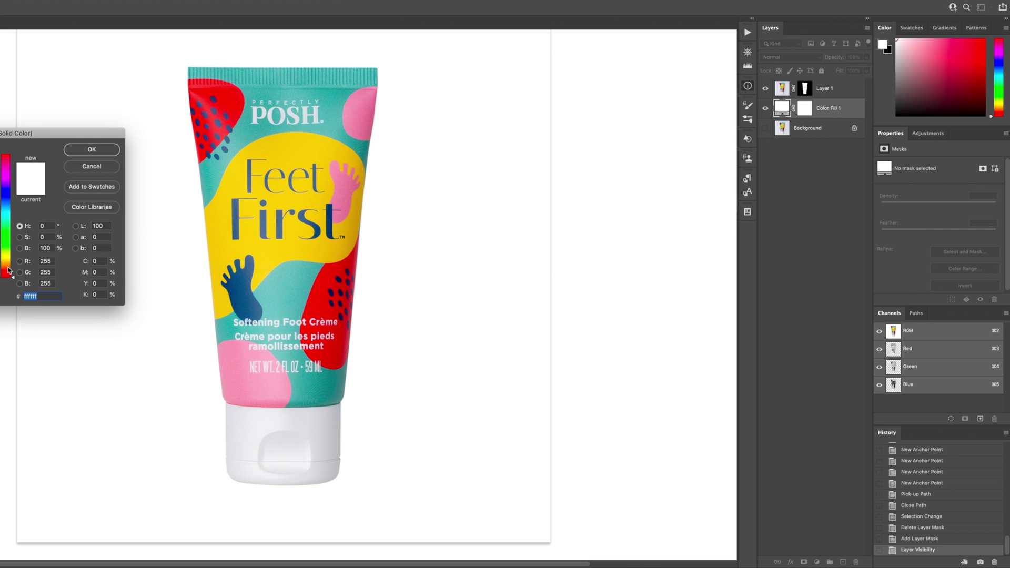
pyautogui.write('ffff')
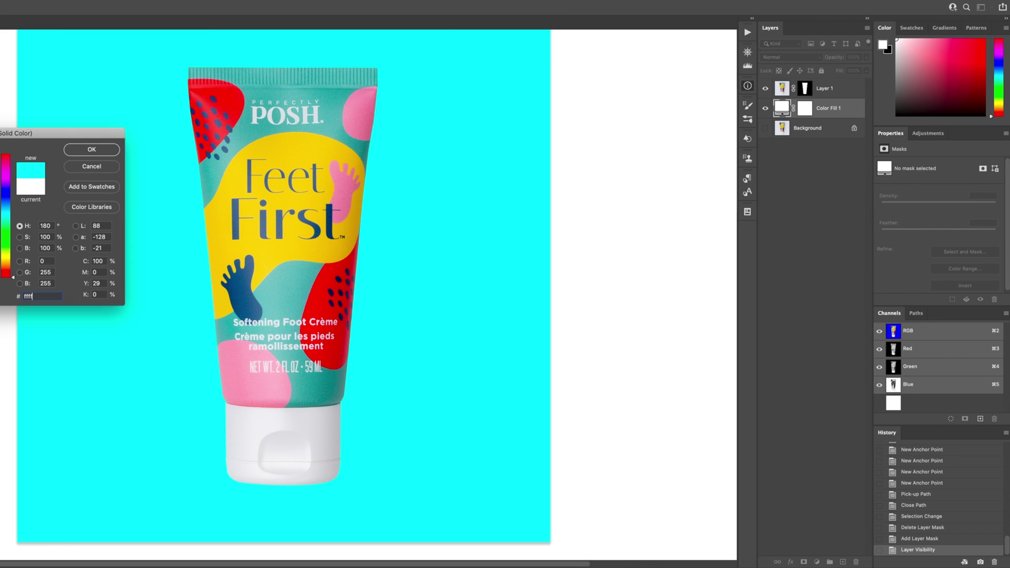
pyautogui.write('ff')
pyautogui.click(92, 151)
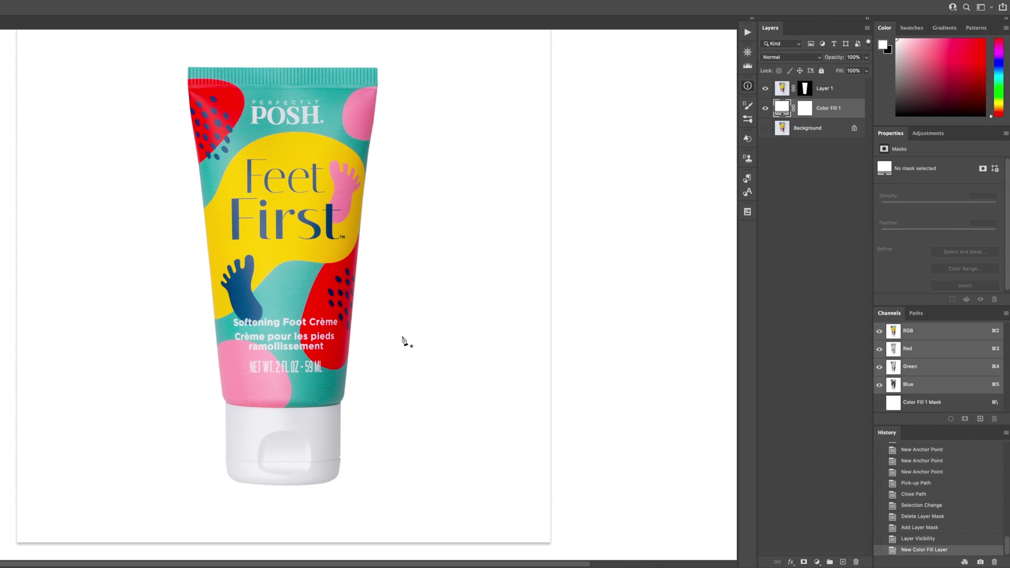
# Step: Duplicate Layer 1 with its mask and place the copy between Layer 1 and the white fill layer
pyautogui.press('v')
pyautogui.click(837, 89)
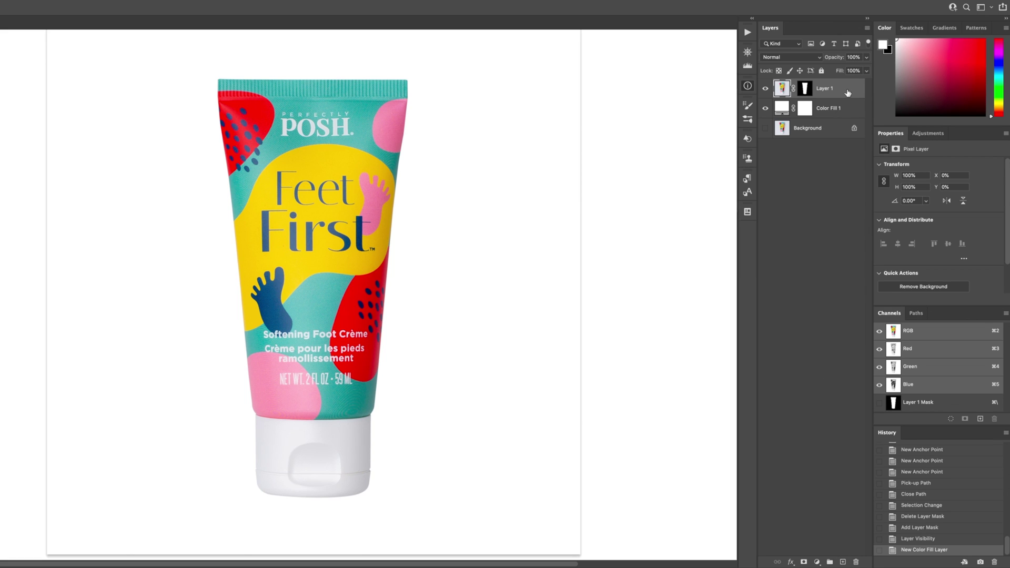
pyautogui.moveTo(850, 91); pyautogui.dragTo(839, 112)
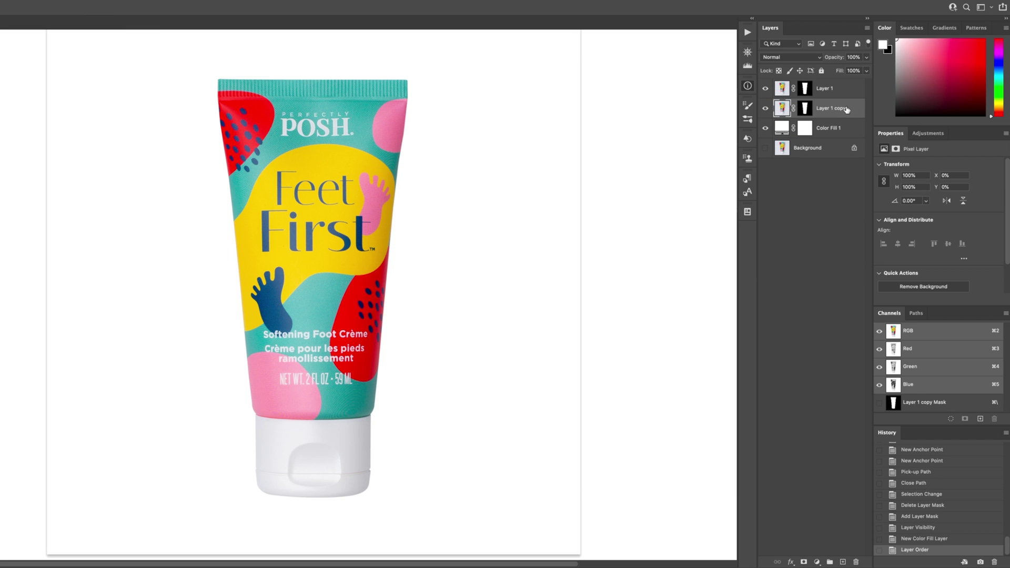
# Step: Rename the duplicated tube layer as Reflection
pyautogui.doubleClick(831, 108)
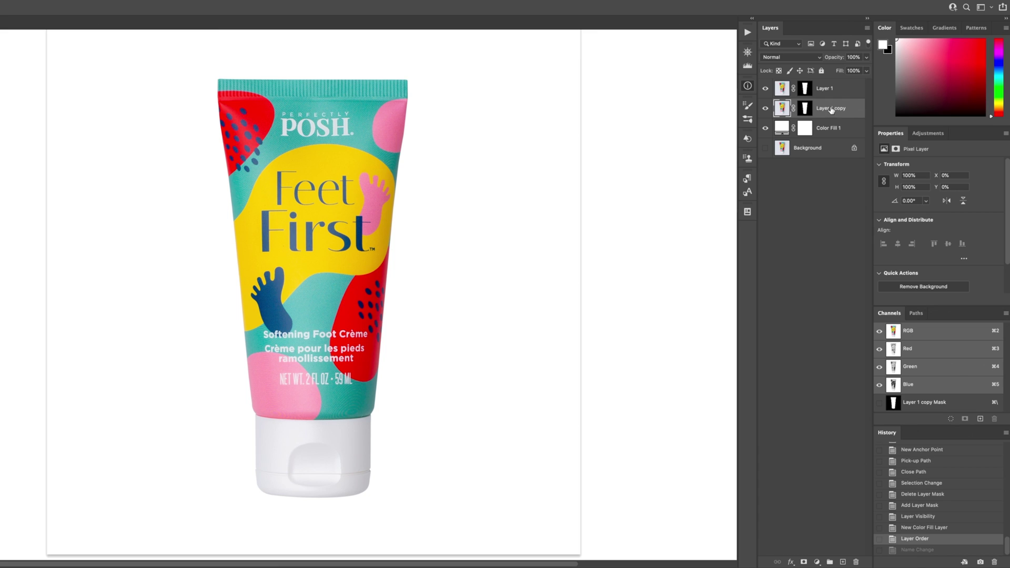
pyautogui.doubleClick(832, 109)
pyautogui.write('Reflection')
pyautogui.press('Return')
# Step: Rename Layer 1 as Main
pyautogui.doubleClick(827, 88)
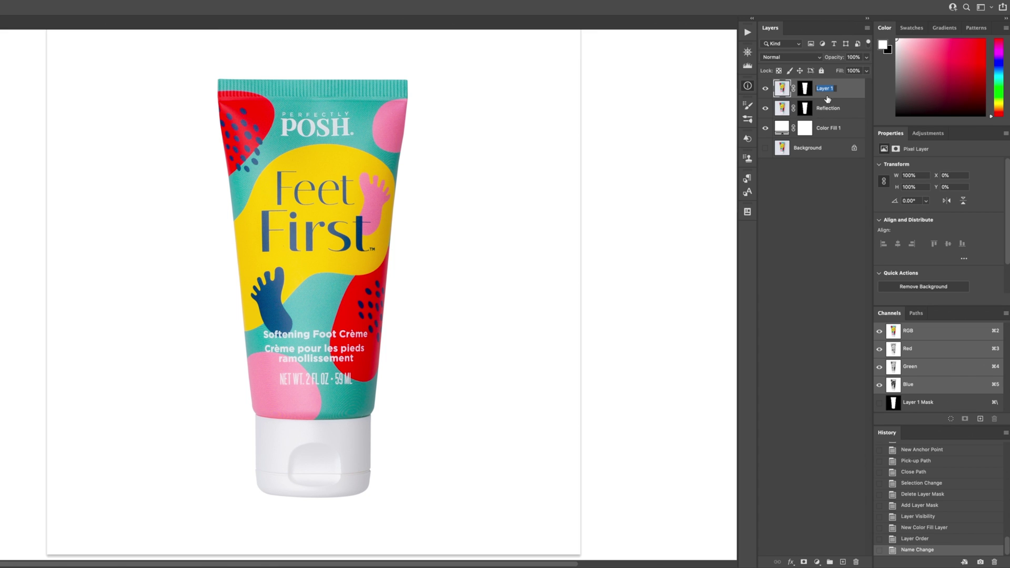
pyautogui.write('Main')
# Step: Apply the Reflection layer's mask permanently to its pixels
pyautogui.click(804, 109)
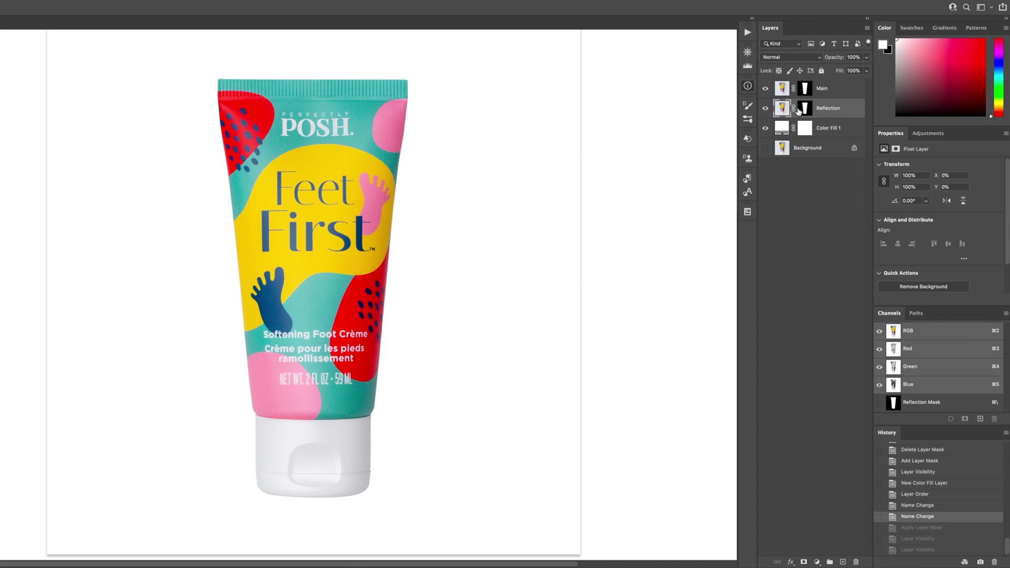
pyautogui.click(806, 109)
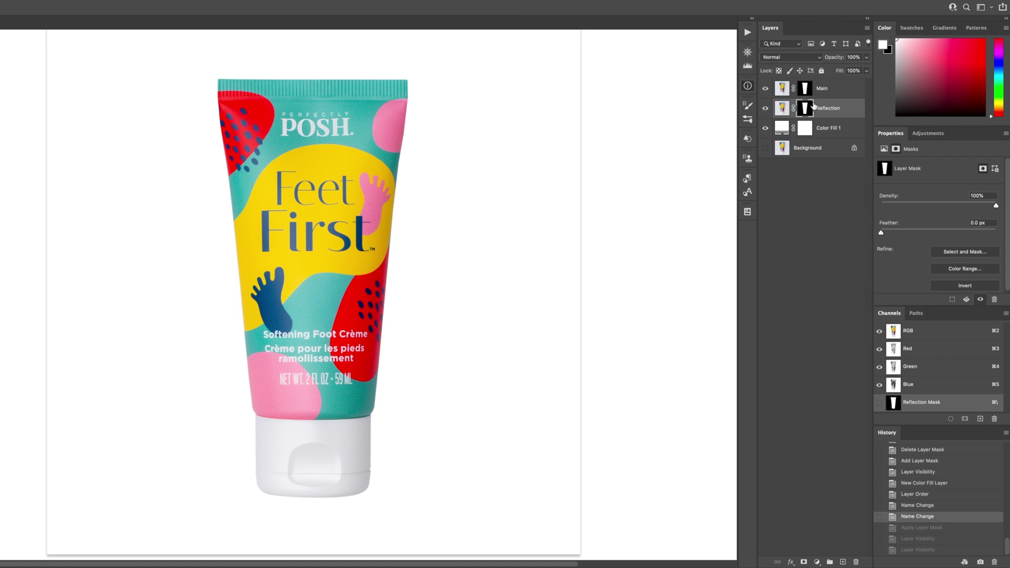
pyautogui.click(783, 110)
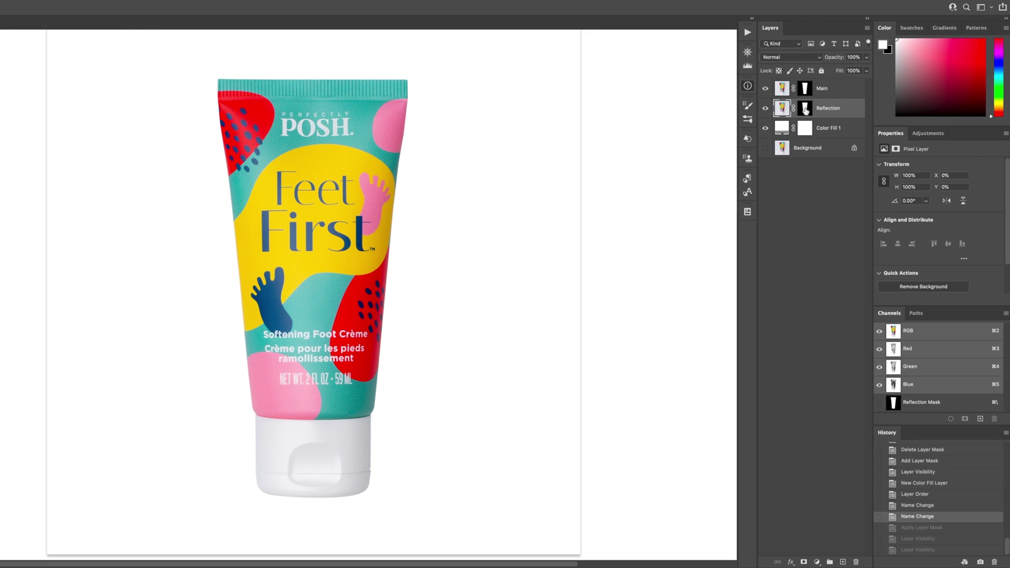
pyautogui.rightClick(806, 108)
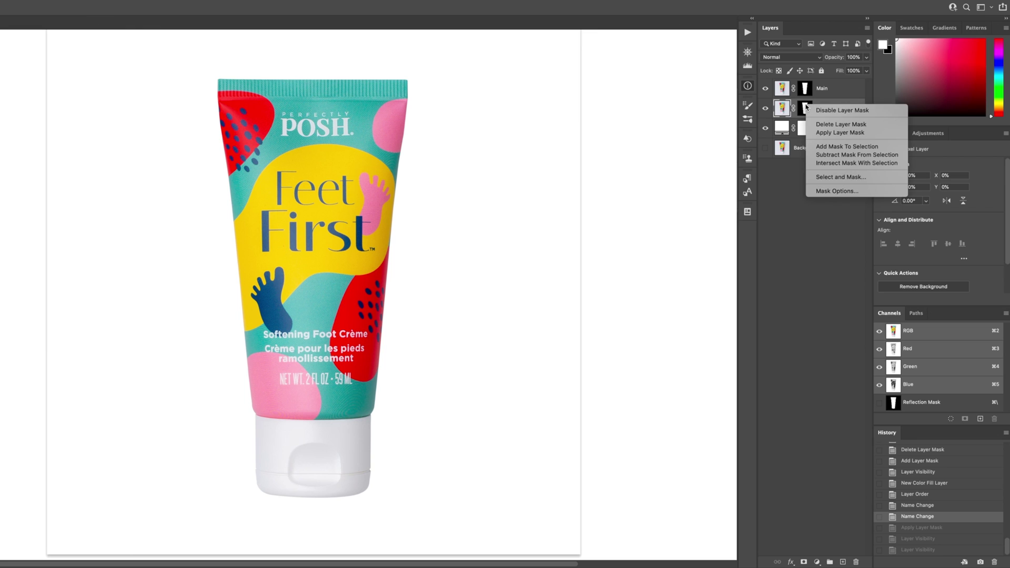
pyautogui.click(825, 133)
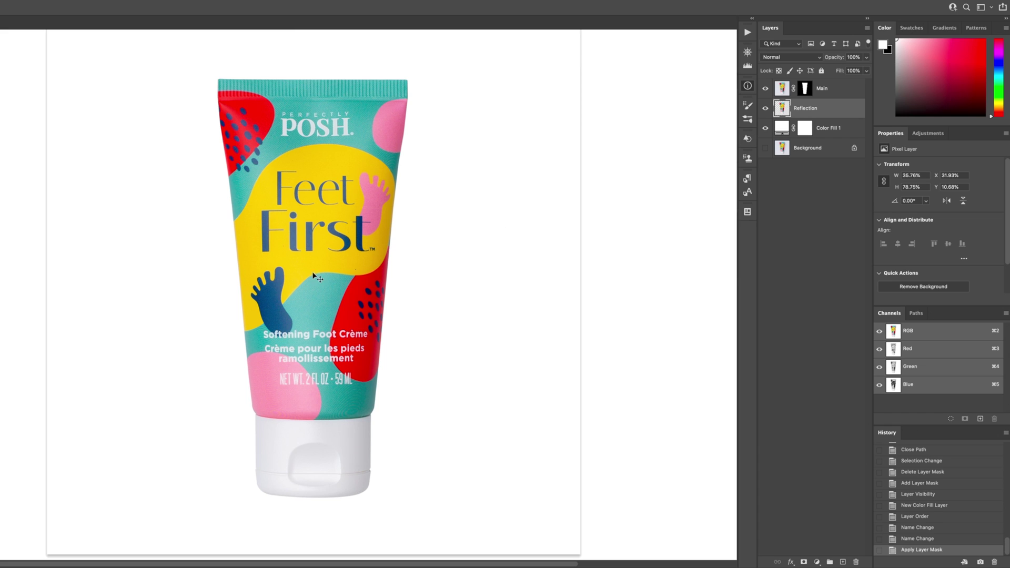
# Step: Free-transform the Reflection layer and flip it vertically
pyautogui.click(271, 295)
pyautogui.press('super+t')
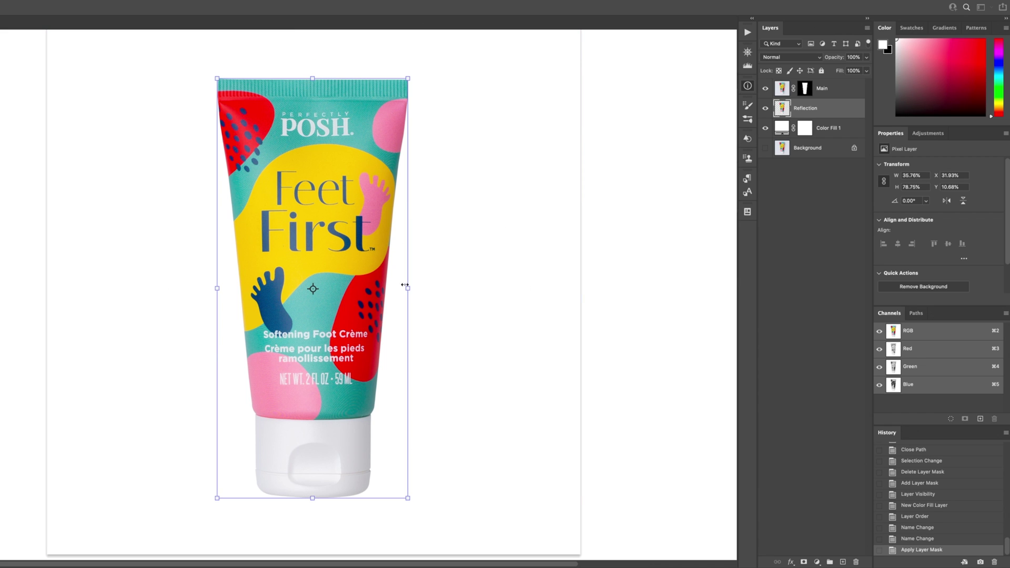
pyautogui.rightClick(338, 147)
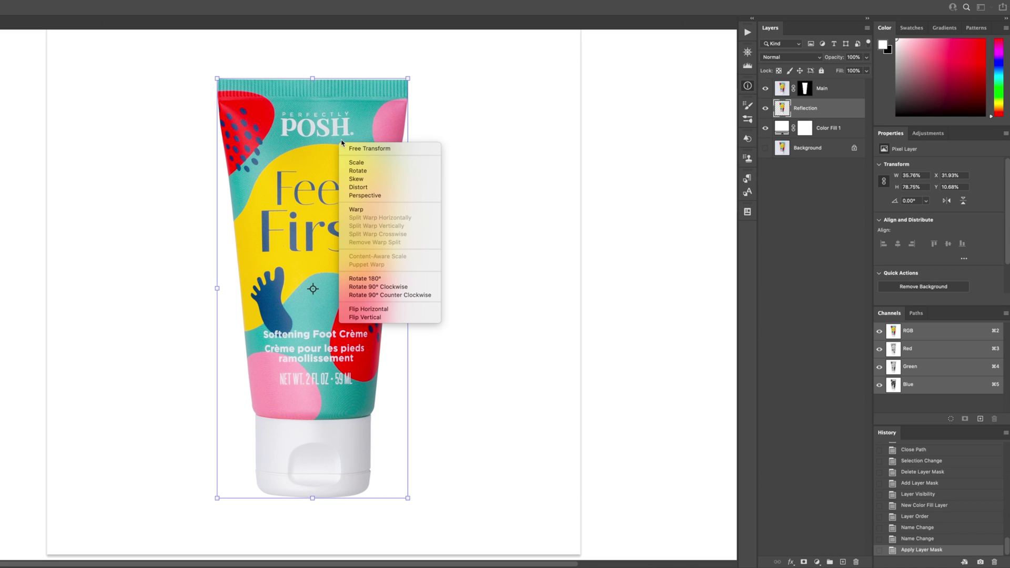
pyautogui.click(376, 318)
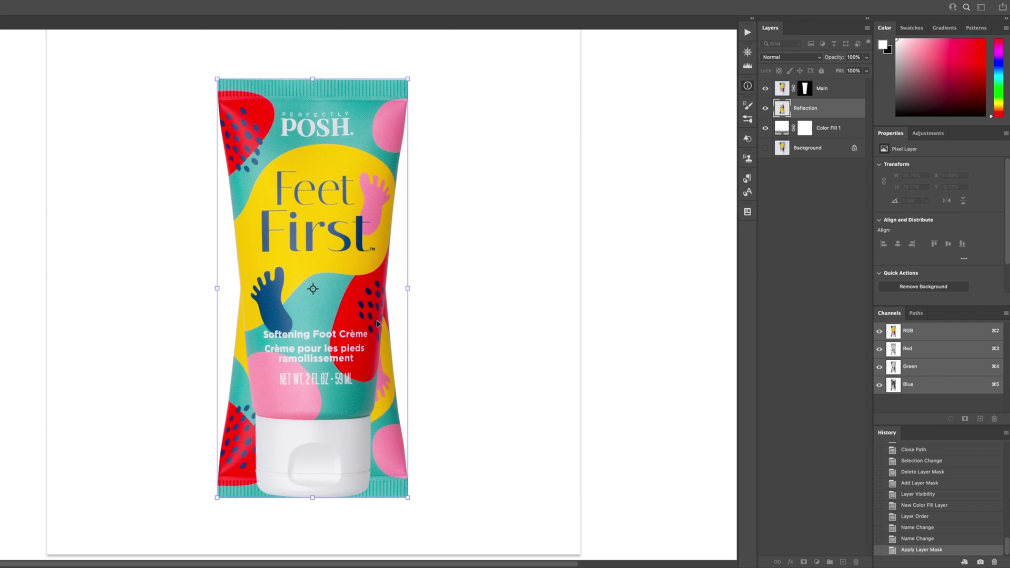
# Step: Move the flipped reflection straight down so its cap meets the base of the main tube's cap
pyautogui.scroll(-3, 368, 286)
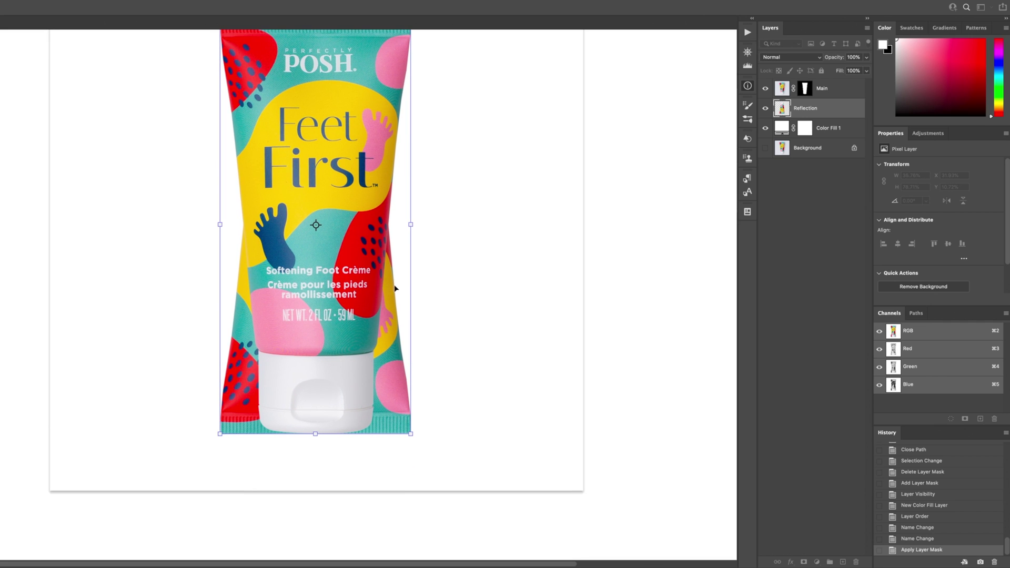
pyautogui.moveTo(387, 329); pyautogui.dragTo(374, 539)
pyautogui.moveTo(353, 292); pyautogui.dragTo(354, 303)
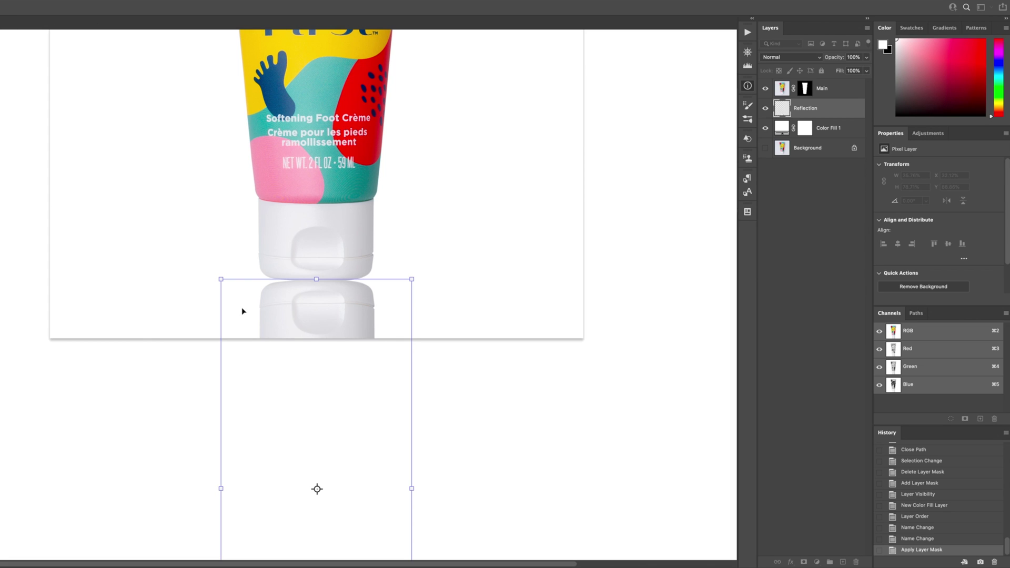
pyautogui.moveTo(318, 300)
pyautogui.mouseDown()
pyautogui.moveTo(343, 302)
pyautogui.moveTo(316, 297)
pyautogui.mouseUp()
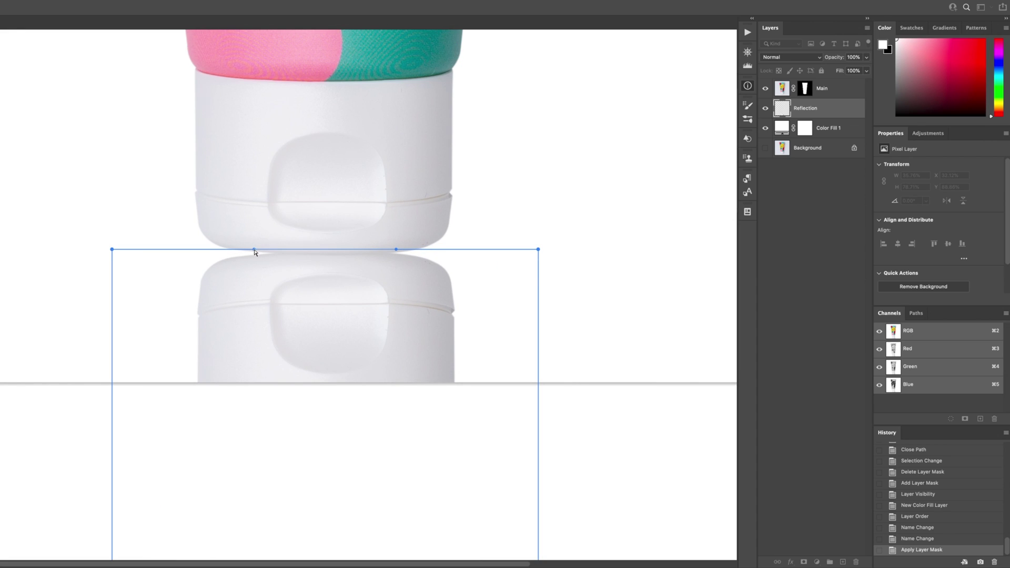
# Step: Warp the reflection's upper edge into a downward curve, and move the reflection up until it touches the main cap
pyautogui.moveTo(254, 250); pyautogui.dragTo(251, 301)
pyautogui.moveTo(396, 250); pyautogui.dragTo(392, 314)
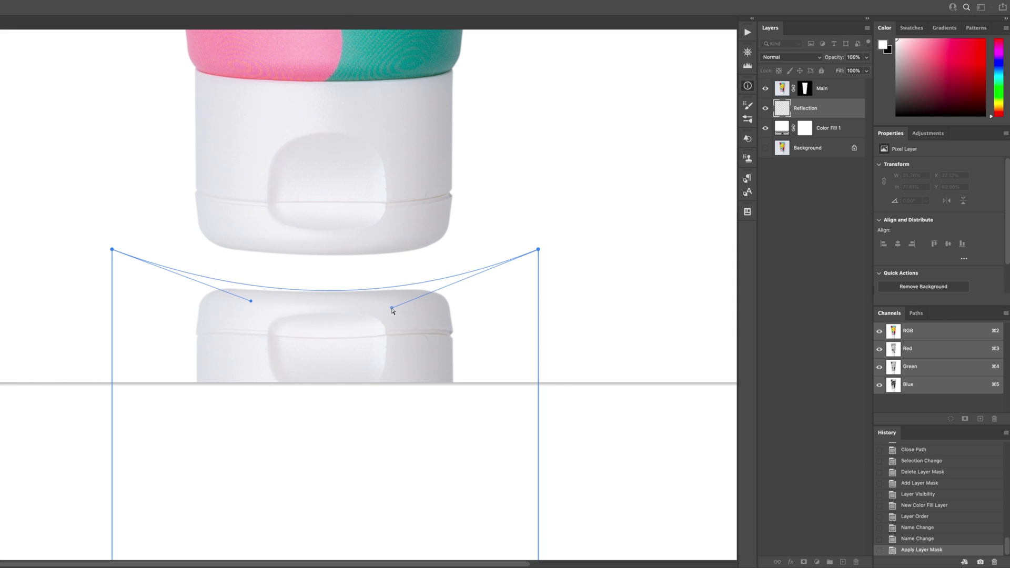
pyautogui.moveTo(539, 250); pyautogui.dragTo(537, 247)
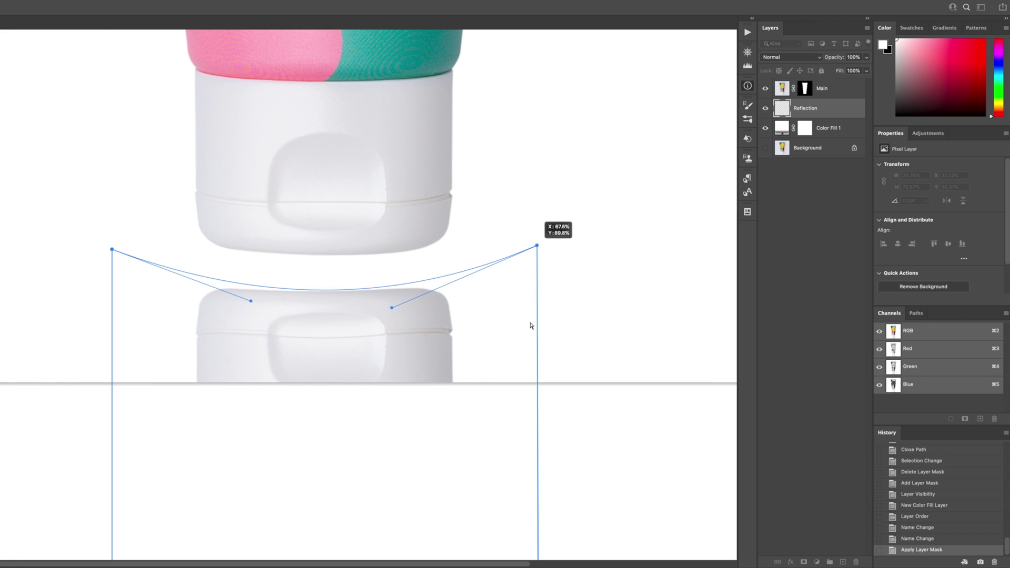
pyautogui.moveTo(535, 335); pyautogui.dragTo(533, 335)
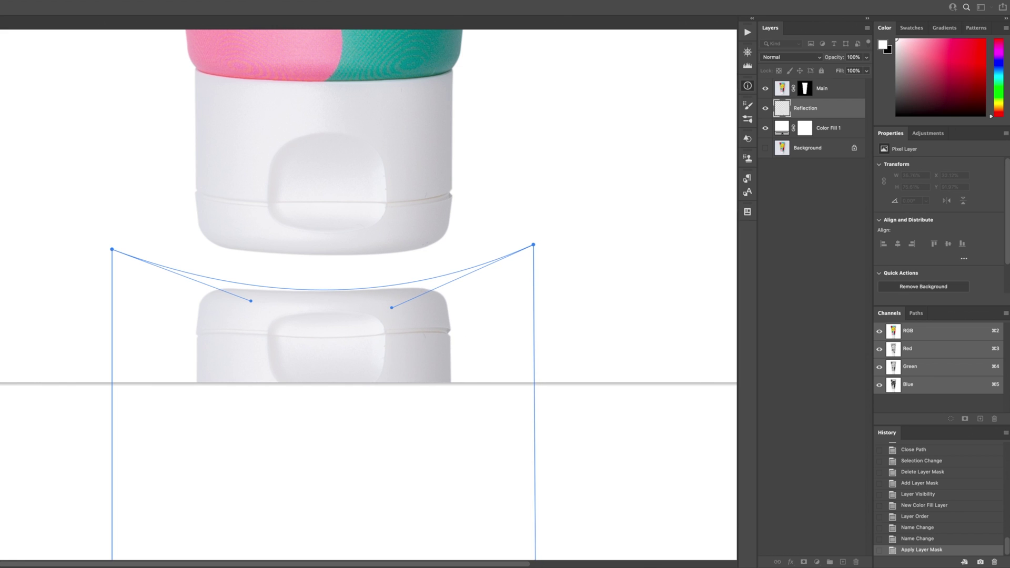
pyautogui.press('Return')
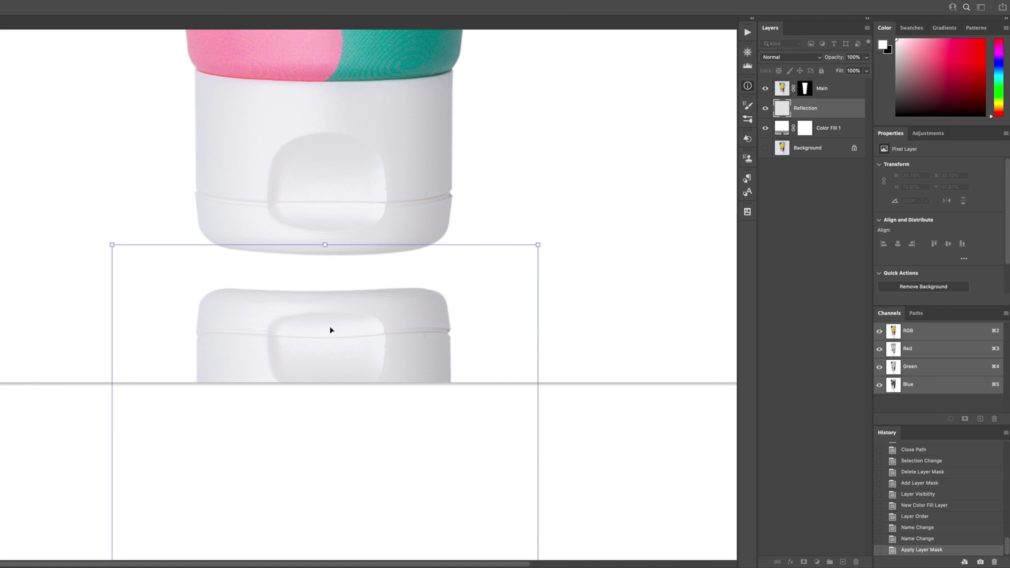
pyautogui.moveTo(346, 349); pyautogui.dragTo(346, 314)
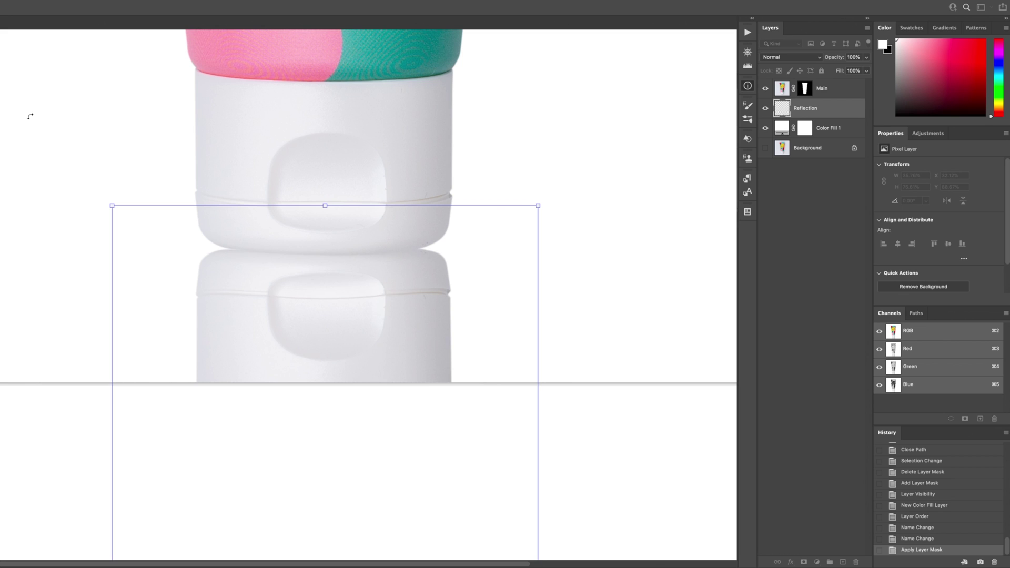
# Step: Refine the warp by lowering the reflection's upper-right corner and pulling its right edge slightly inward, and commit the transform
pyautogui.click(1, 7)
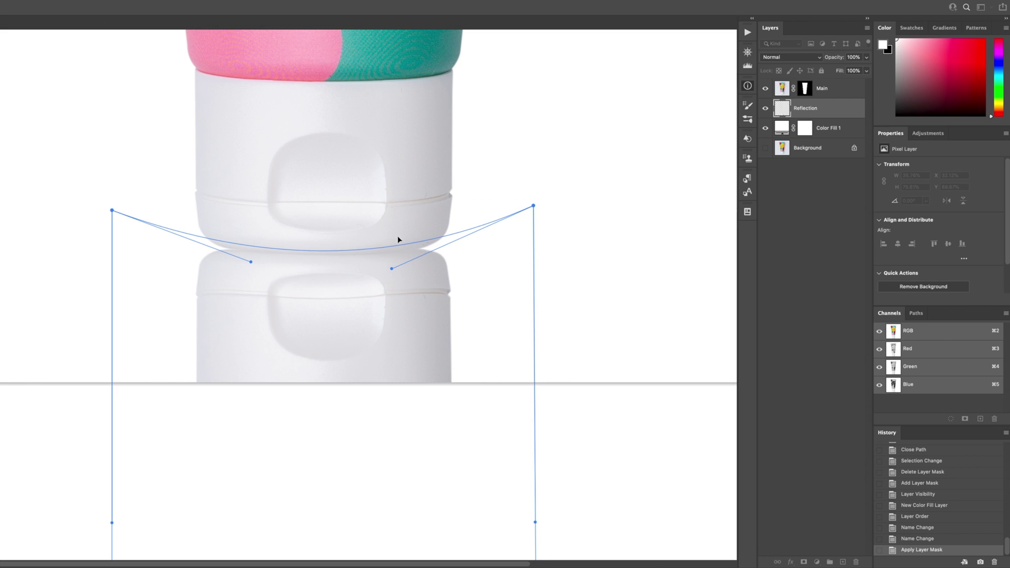
pyautogui.moveTo(534, 206); pyautogui.dragTo(533, 215)
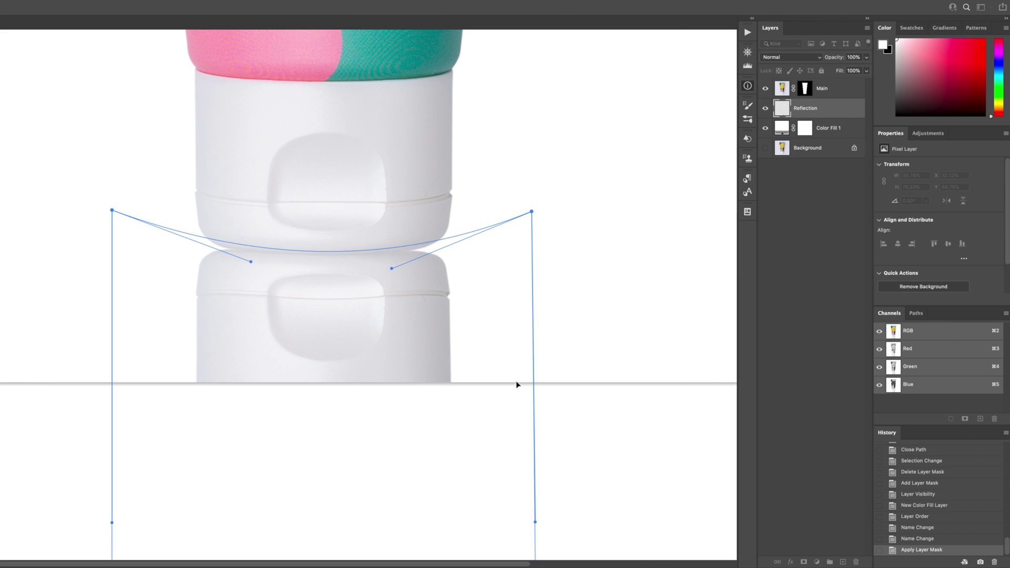
pyautogui.moveTo(534, 379); pyautogui.dragTo(530, 380)
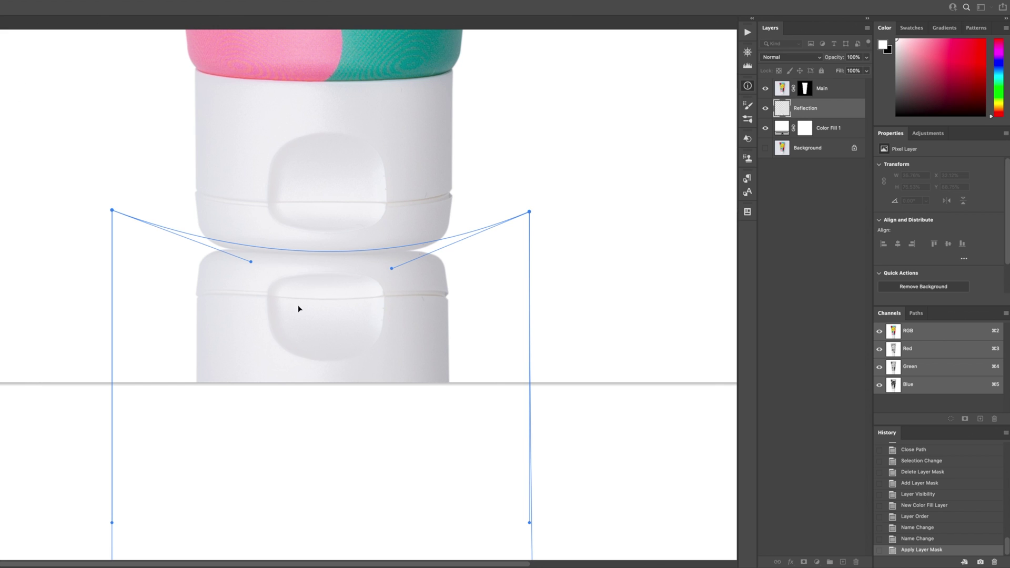
pyautogui.press('Return')
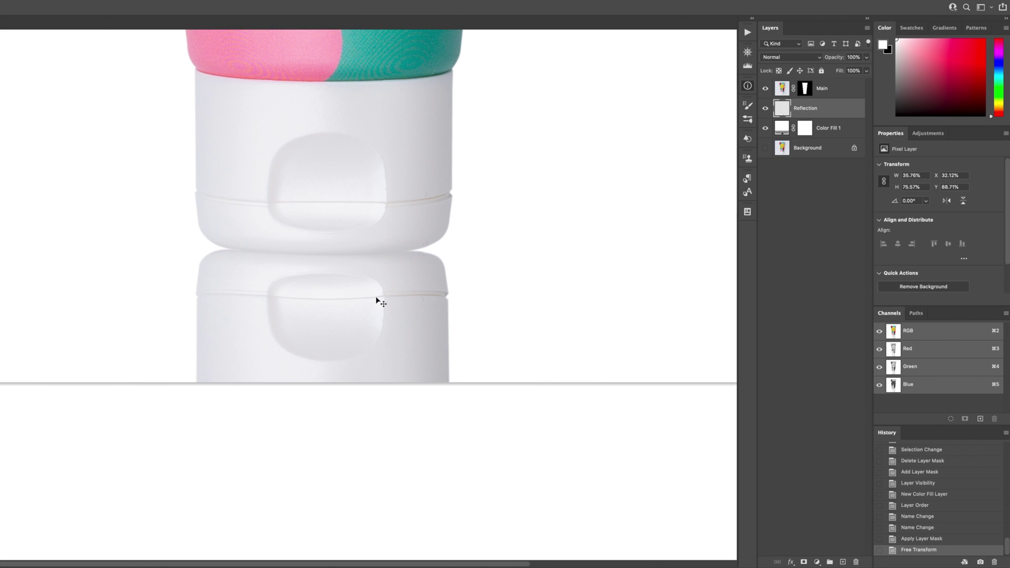
# Step: Add a layer mask to Reflection and paint black along its lower part with a soft brush to fade it out
pyautogui.scroll(3, 372, 334)
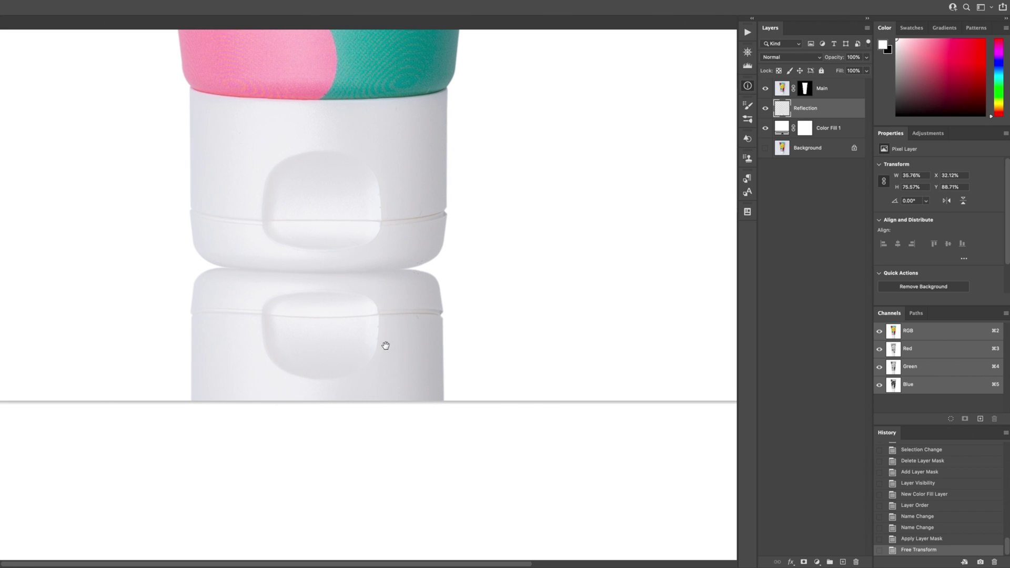
pyautogui.moveTo(385, 347); pyautogui.dragTo(355, 345)
pyautogui.moveTo(413, 334); pyautogui.dragTo(413, 357)
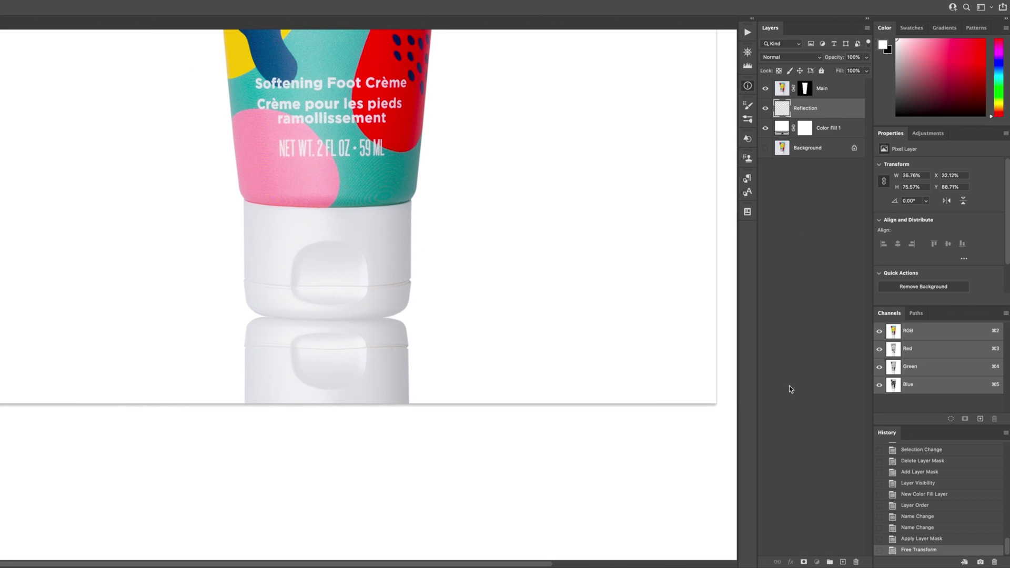
pyautogui.click(804, 561)
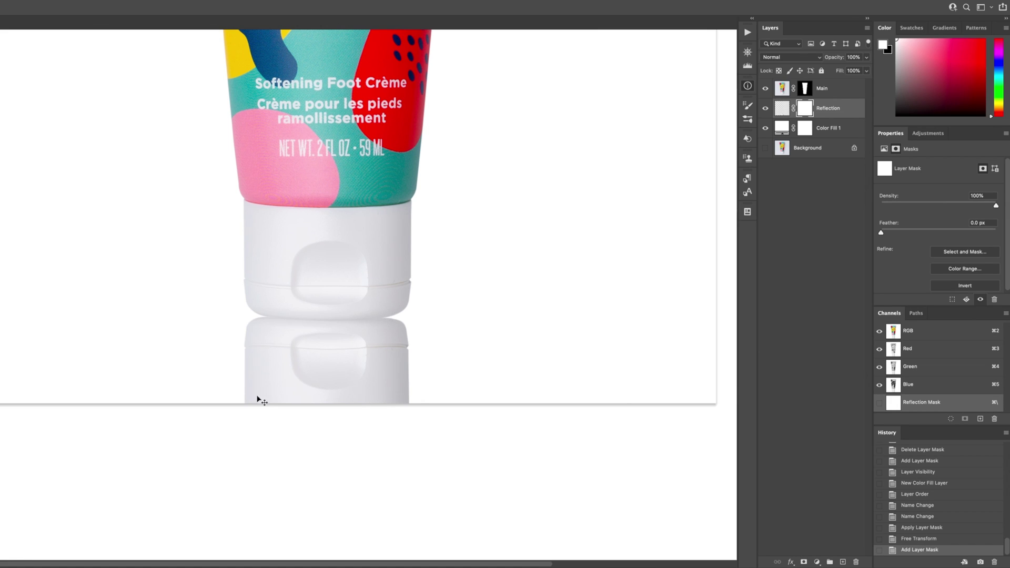
pyautogui.press('b')
pyautogui.press('x')
pyautogui.moveTo(321, 382)
pyautogui.mouseDown()
pyautogui.moveTo(271, 379)
pyautogui.moveTo(275, 387)
pyautogui.moveTo(275, 368)
pyautogui.mouseUp()
pyautogui.moveTo(218, 405); pyautogui.dragTo(392, 419)
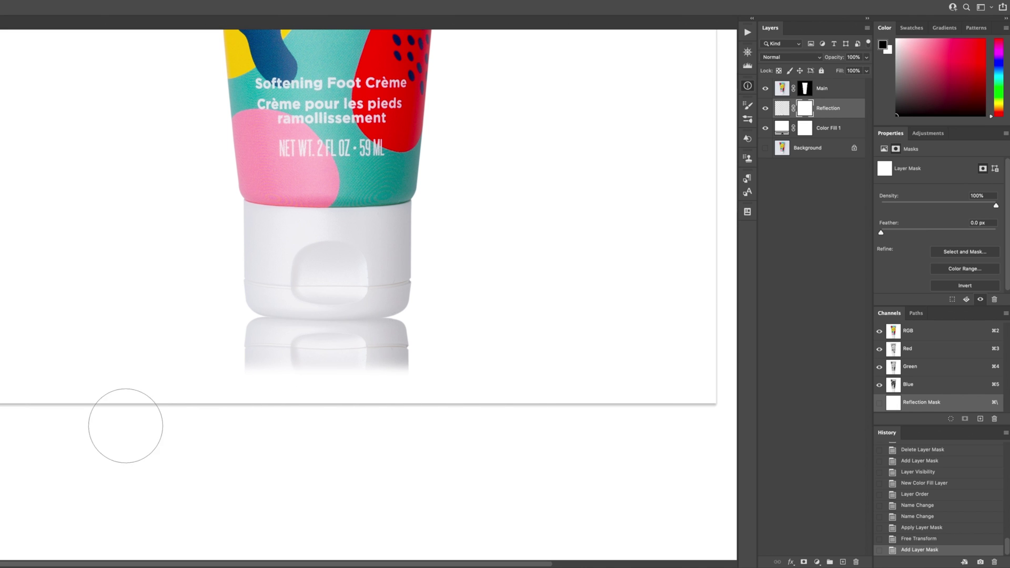
pyautogui.moveTo(126, 426); pyautogui.dragTo(347, 429)
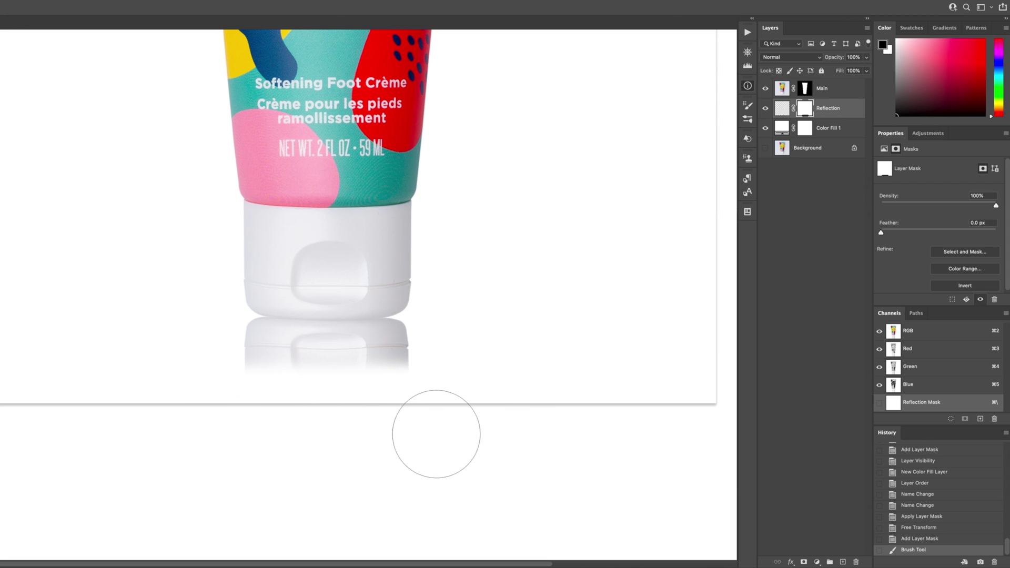
pyautogui.moveTo(436, 434)
pyautogui.mouseDown()
pyautogui.moveTo(504, 428)
pyautogui.moveTo(337, 430)
pyautogui.mouseUp()
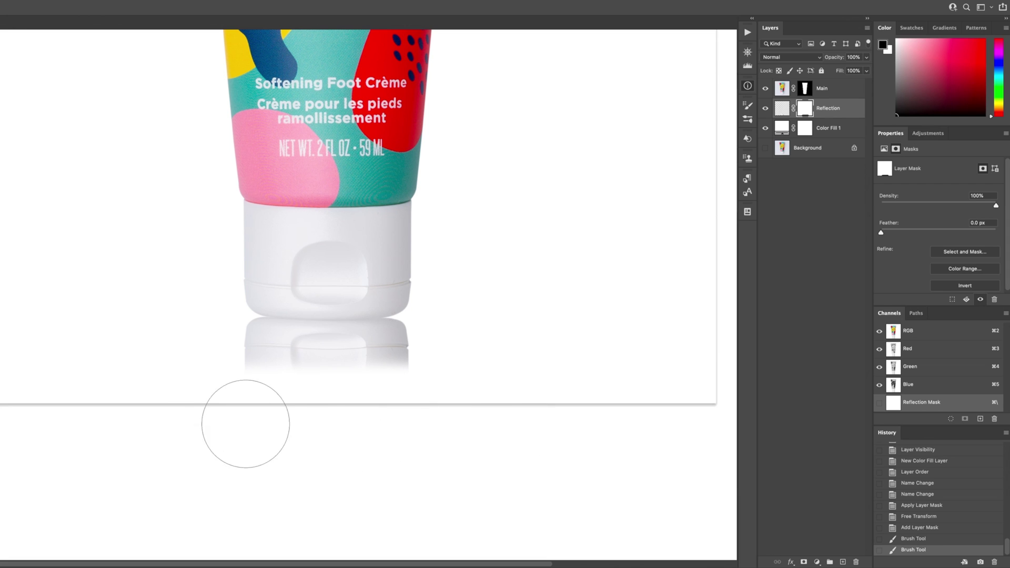
pyautogui.moveTo(245, 425); pyautogui.dragTo(419, 423)
# Step: Add a Levels adjustment layer directly above Reflection and clip it to that layer
pyautogui.scroll(1, 420, 423)
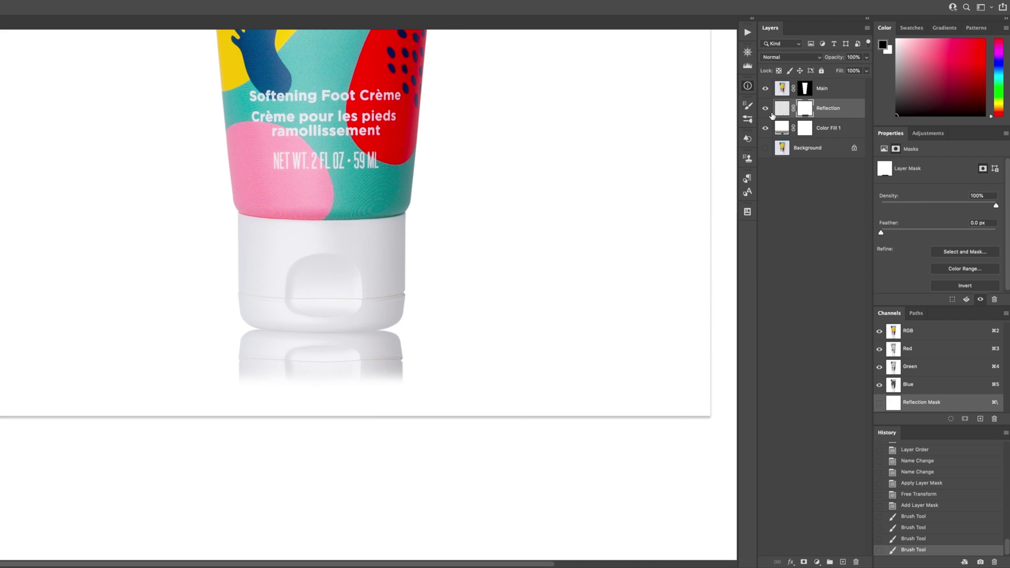
pyautogui.click(930, 134)
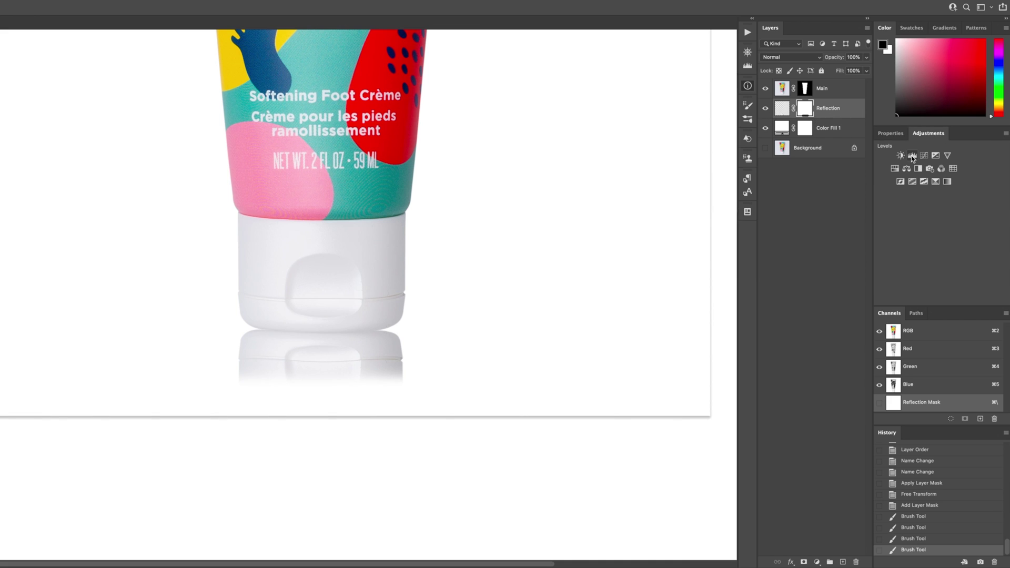
pyautogui.click(912, 156)
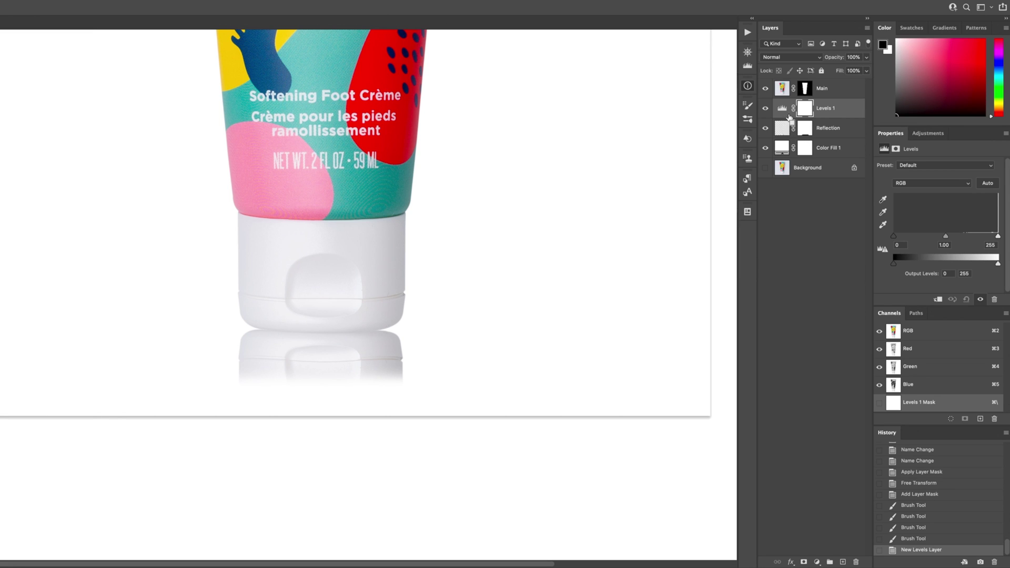
pyautogui.keyDown('alt'); pyautogui.click(789, 118); pyautogui.keyUp('alt')
pyautogui.keyDown('alt'); pyautogui.click(790, 118); pyautogui.keyUp('alt')
pyautogui.keyDown('alt'); pyautogui.click(790, 117); pyautogui.keyUp('alt')
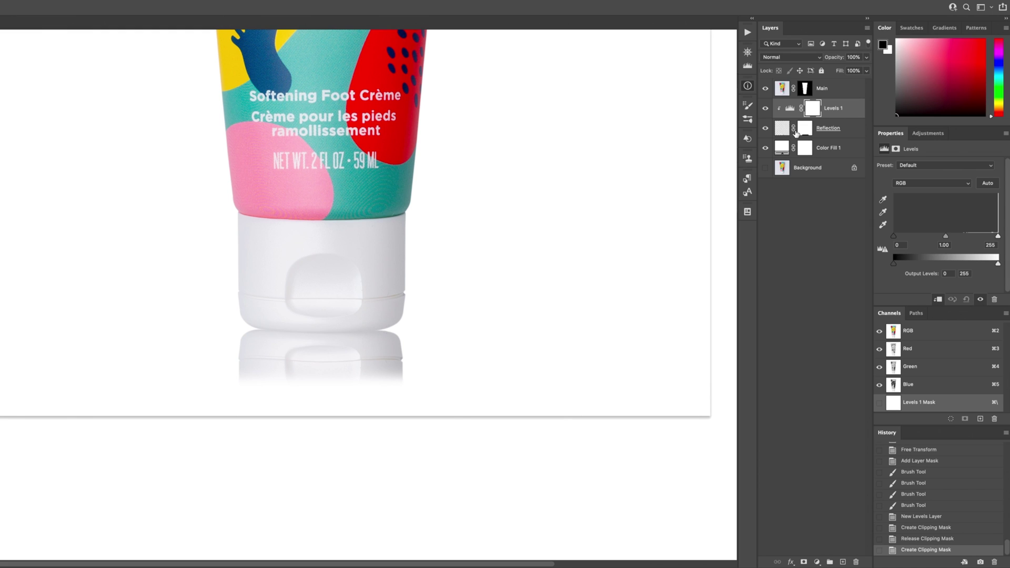
pyautogui.keyDown('alt'); pyautogui.click(832, 123); pyautogui.keyUp('alt')
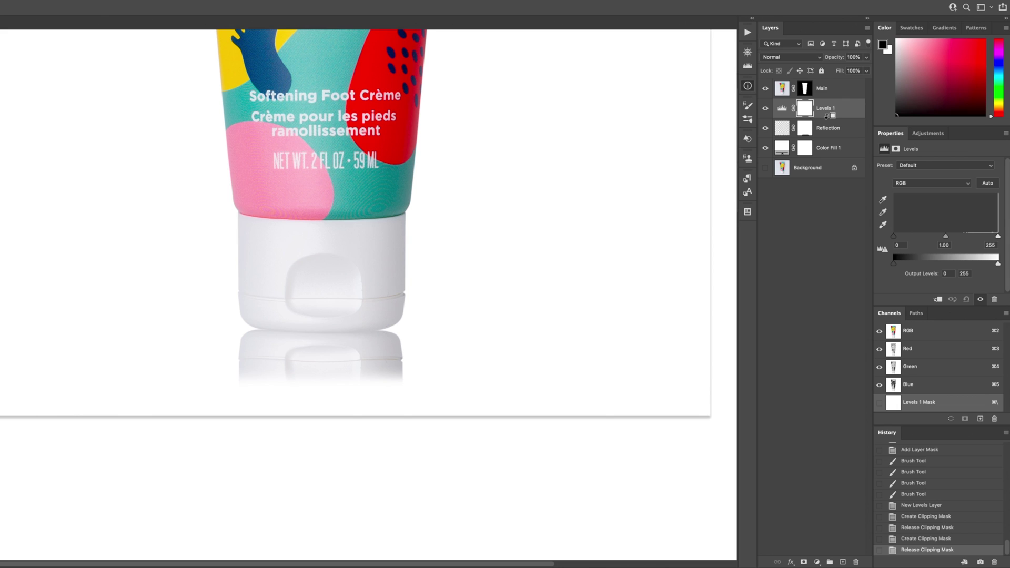
pyautogui.keyDown('alt'); pyautogui.click(825, 116); pyautogui.keyUp('alt')
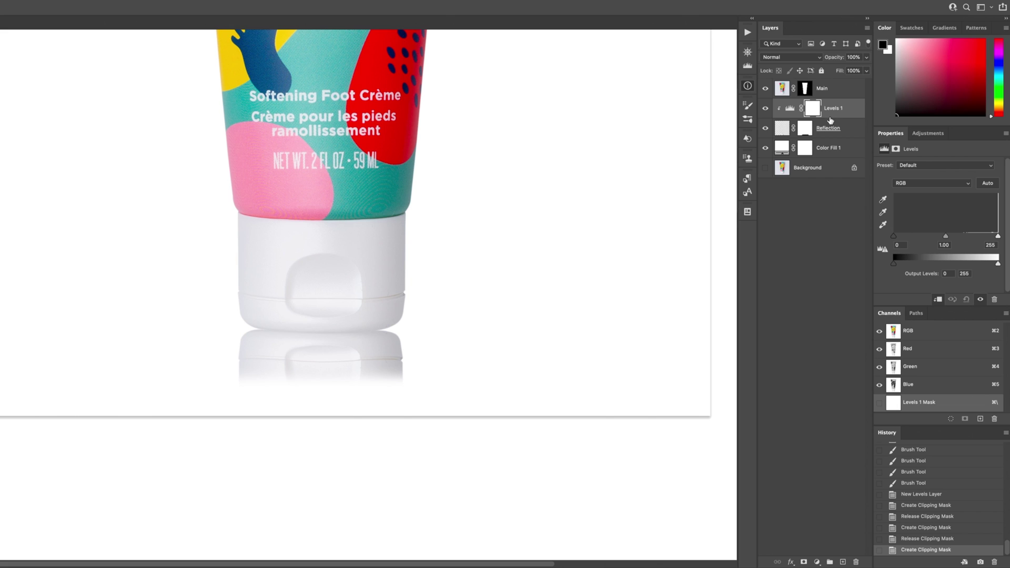
# Step: Lighten the reflection by setting the clipped Levels adjustment's midtone value to 1.81
pyautogui.click(790, 109)
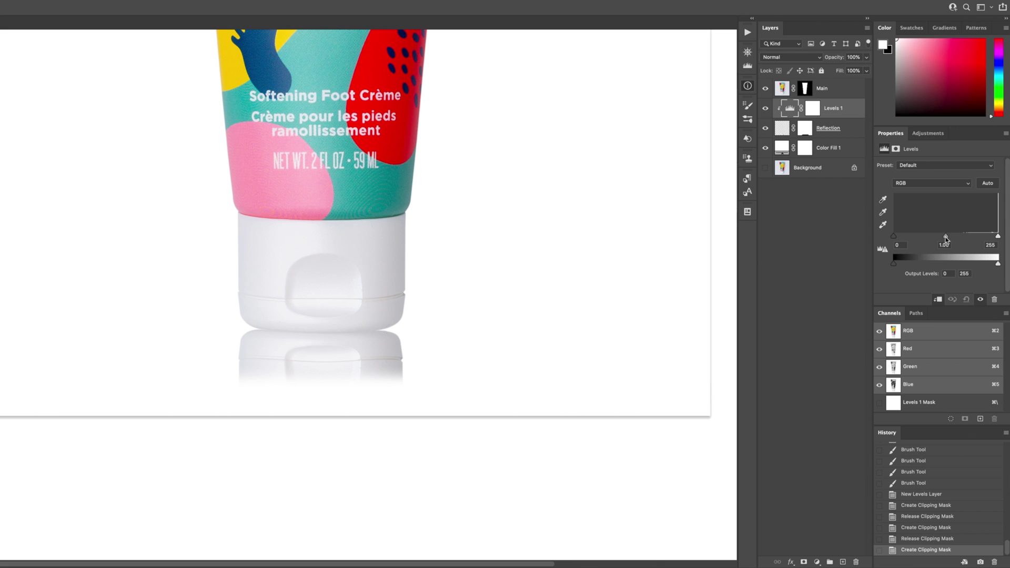
pyautogui.moveTo(946, 238); pyautogui.dragTo(933, 236)
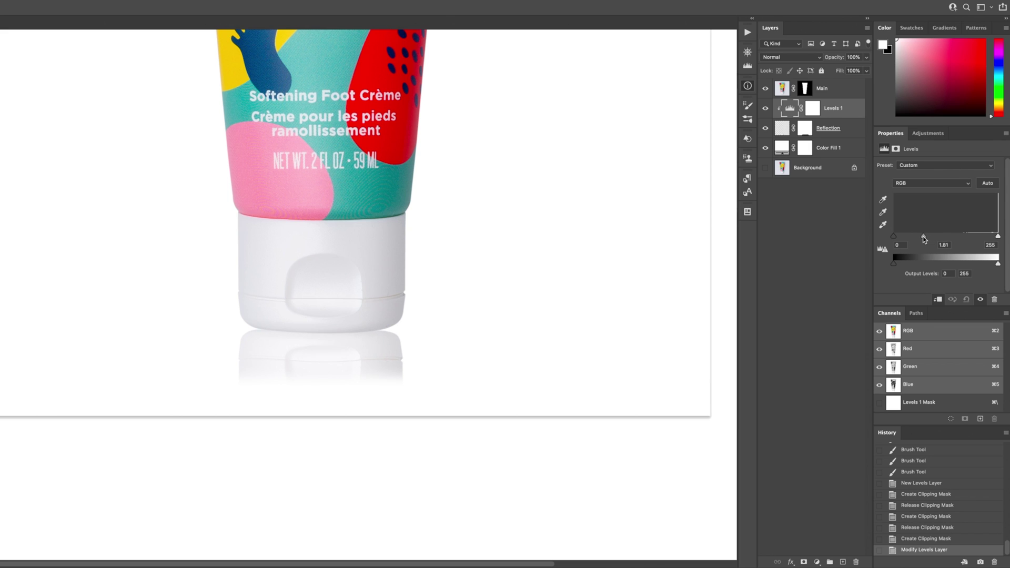
# Step: Fine-tune the Levels midtone, then add a new layer directly above Levels 1 and clip it to Reflection
pyautogui.moveTo(923, 236); pyautogui.dragTo(924, 241)
pyautogui.moveTo(927, 236); pyautogui.dragTo(926, 237)
pyautogui.click(843, 562)
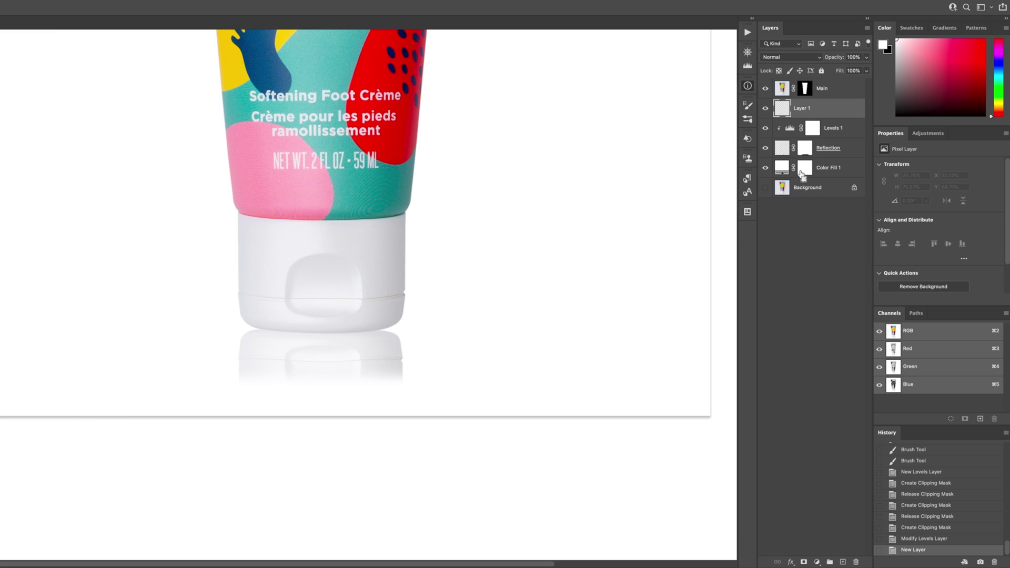
pyautogui.press('super+alt+g')
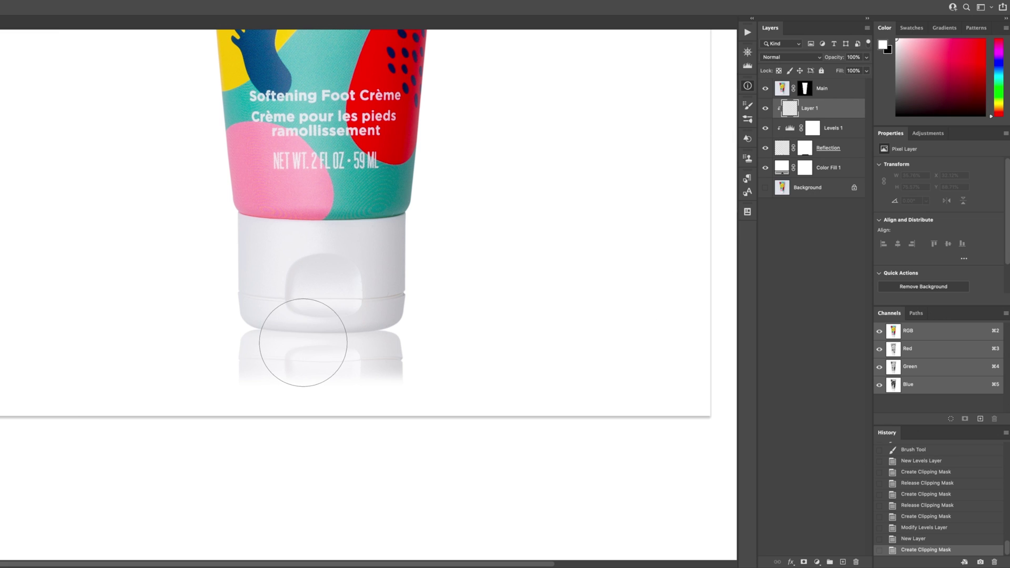
# Step: Switch the foreground colour to black and adjust the brush to a small tip with a very soft edge
pyautogui.press('x')
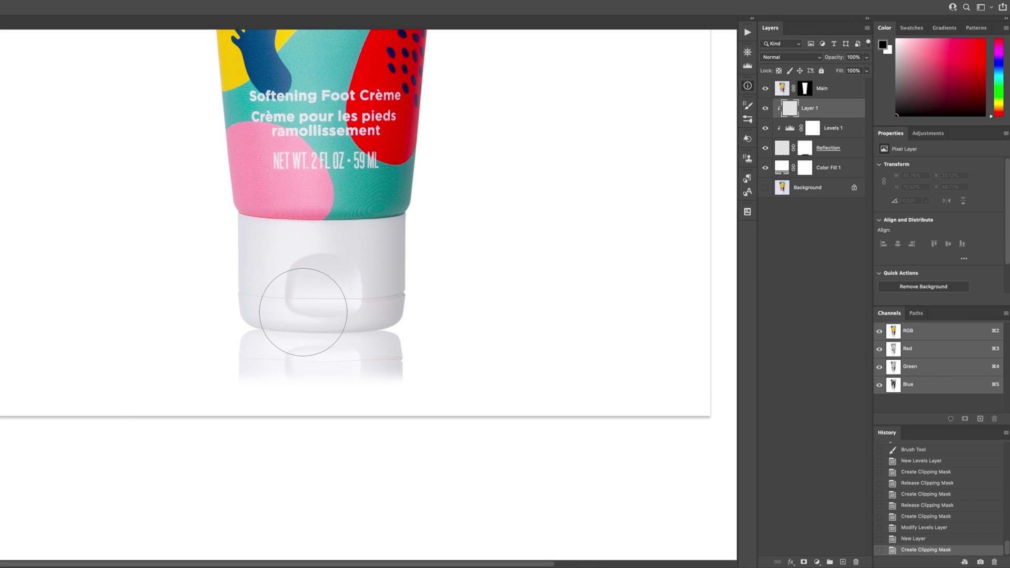
pyautogui.moveTo(302, 311); pyautogui.dragTo(280, 315)
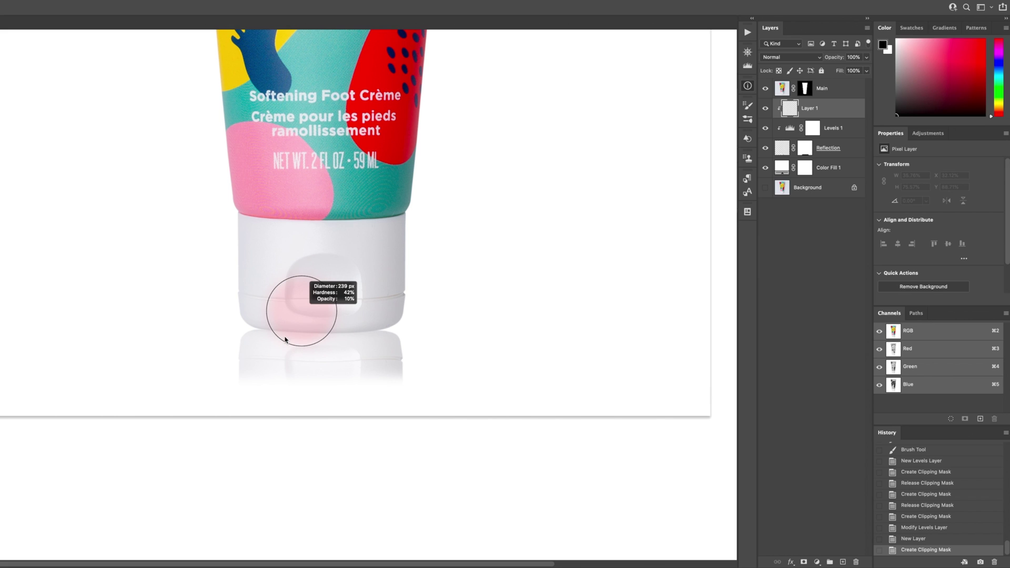
pyautogui.moveTo(282, 201); pyautogui.dragTo(281, 120)
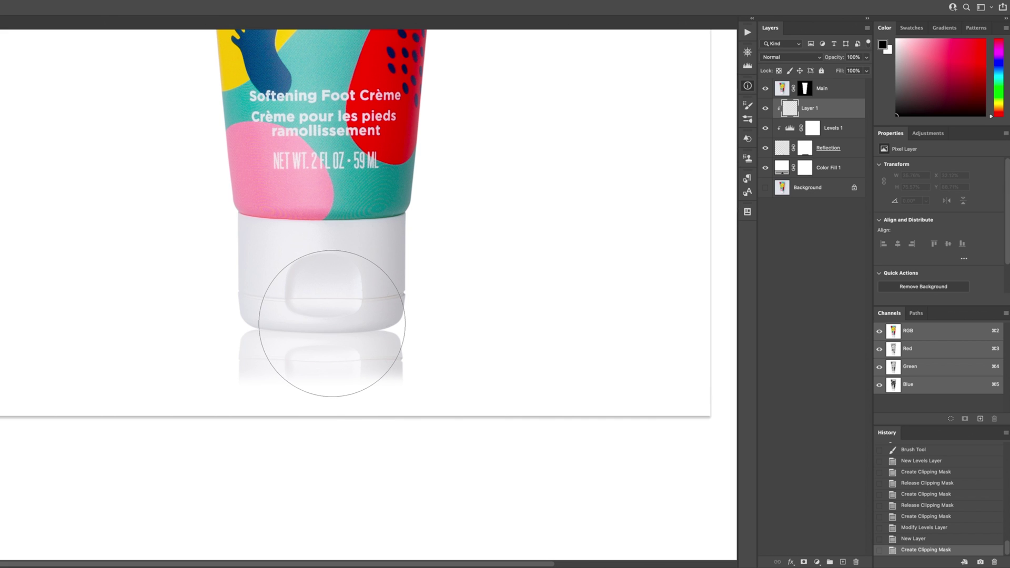
pyautogui.press('[')
pyautogui.press('[')
pyautogui.press('[')
pyautogui.press('[')
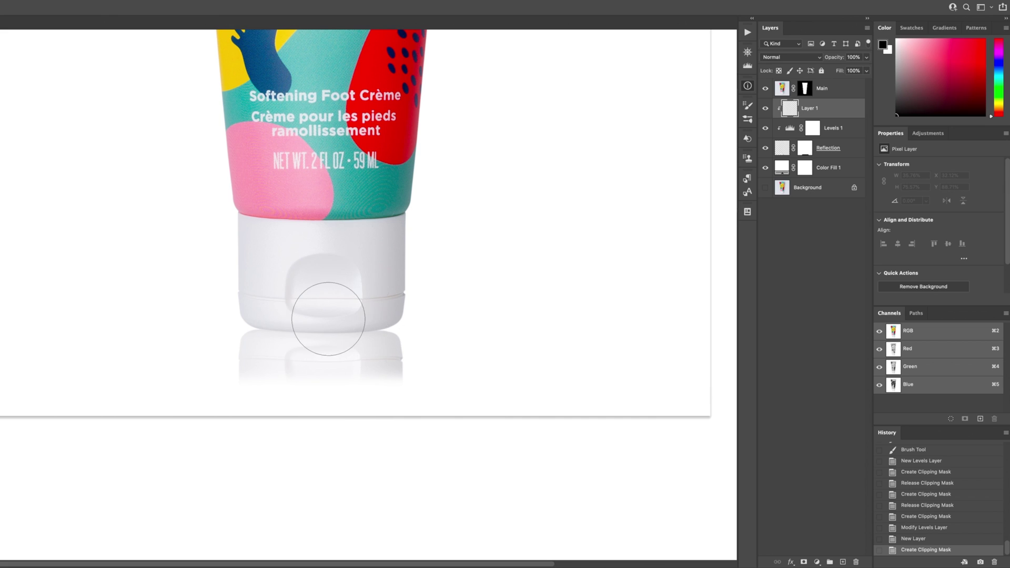
pyautogui.press(']')
pyautogui.press(']')
pyautogui.press(']')
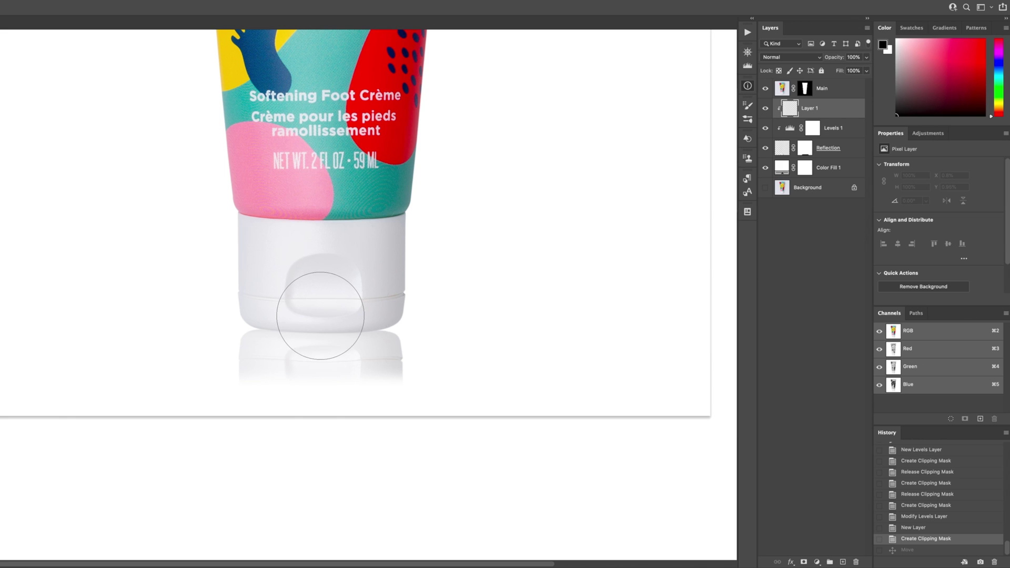
pyautogui.moveTo(319, 318)
pyautogui.mouseDown()
pyautogui.moveTo(368, 320)
pyautogui.moveTo(363, 329)
pyautogui.moveTo(294, 326)
pyautogui.moveTo(362, 329)
pyautogui.mouseUp()
pyautogui.moveTo(285, 329)
pyautogui.mouseDown()
pyautogui.moveTo(270, 330)
pyautogui.moveTo(351, 333)
pyautogui.moveTo(327, 333)
pyautogui.moveTo(323, 294)
pyautogui.mouseUp()
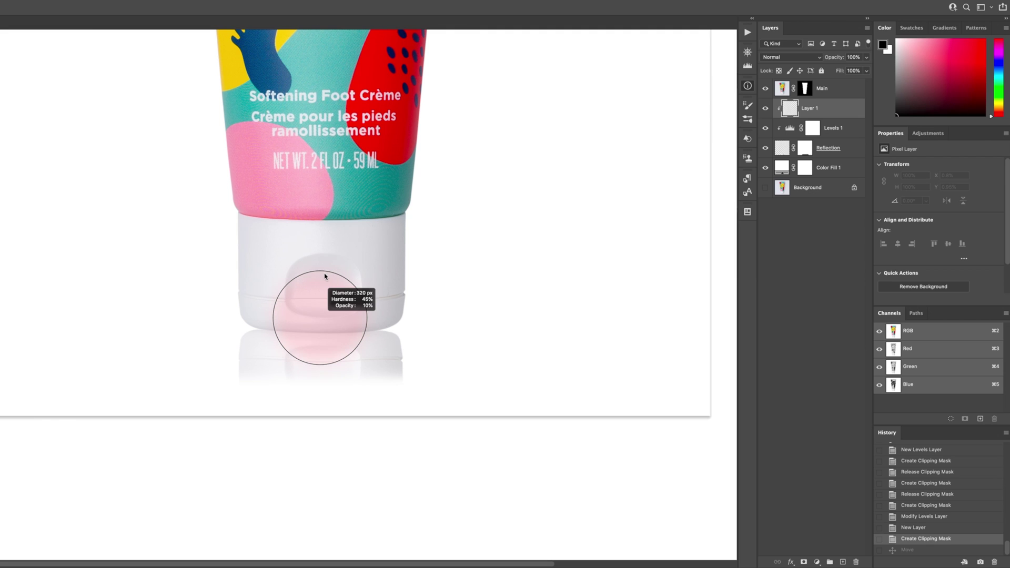
pyautogui.moveTo(332, 360)
pyautogui.mouseDown()
pyautogui.moveTo(330, 384)
pyautogui.moveTo(330, 206)
pyautogui.mouseUp()
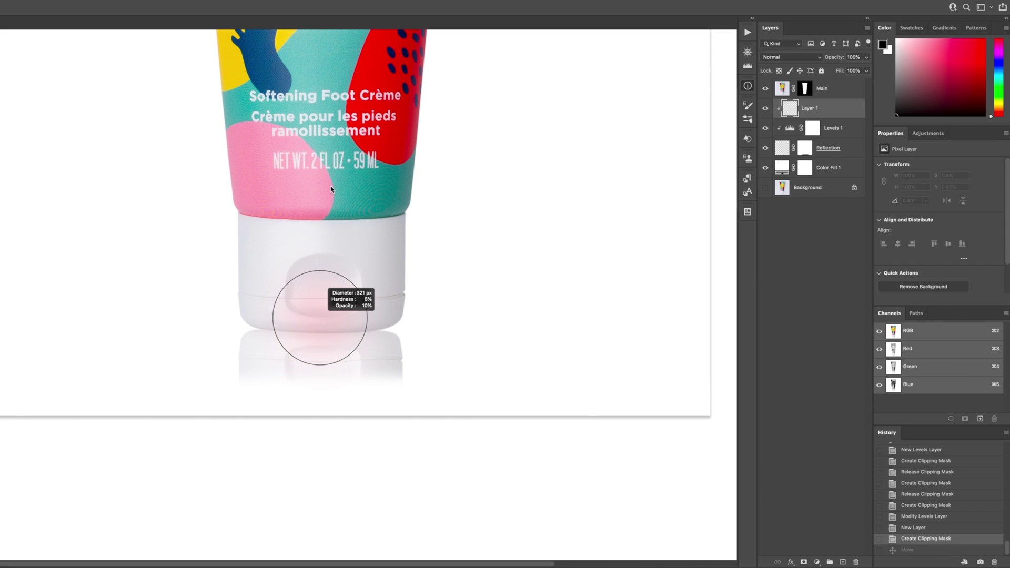
pyautogui.moveTo(338, 340); pyautogui.dragTo(282, 315)
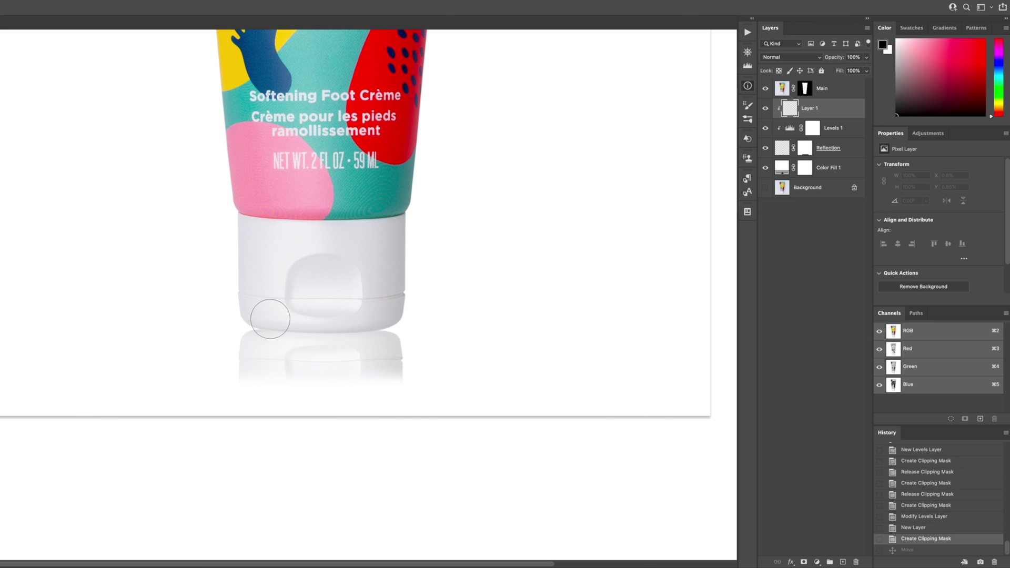
# Step: Paint faint black strokes on Layer 1 along the reflection's upper edge, just under the cap, to build a contact shadow
pyautogui.click(258, 307)
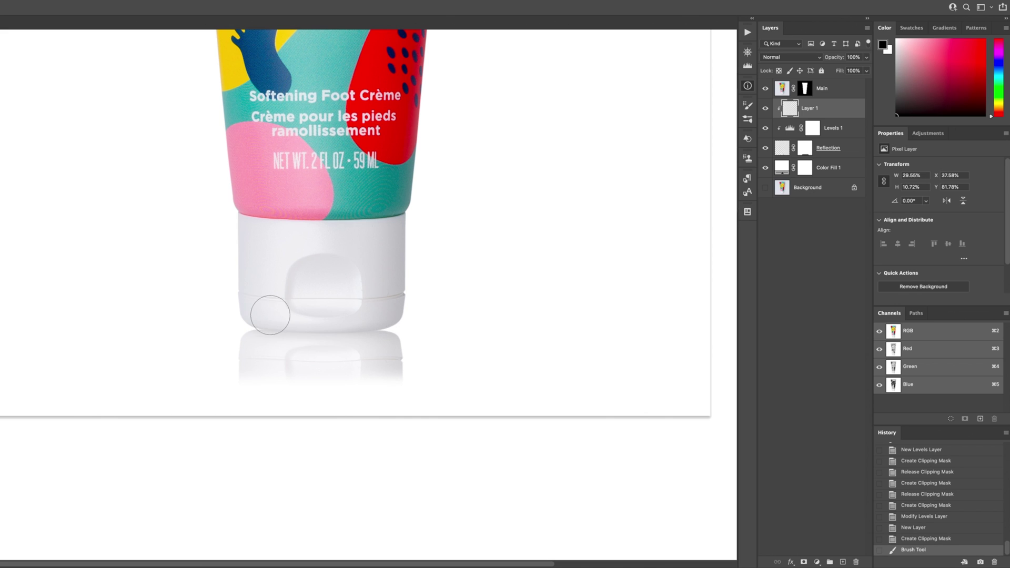
pyautogui.click(390, 300)
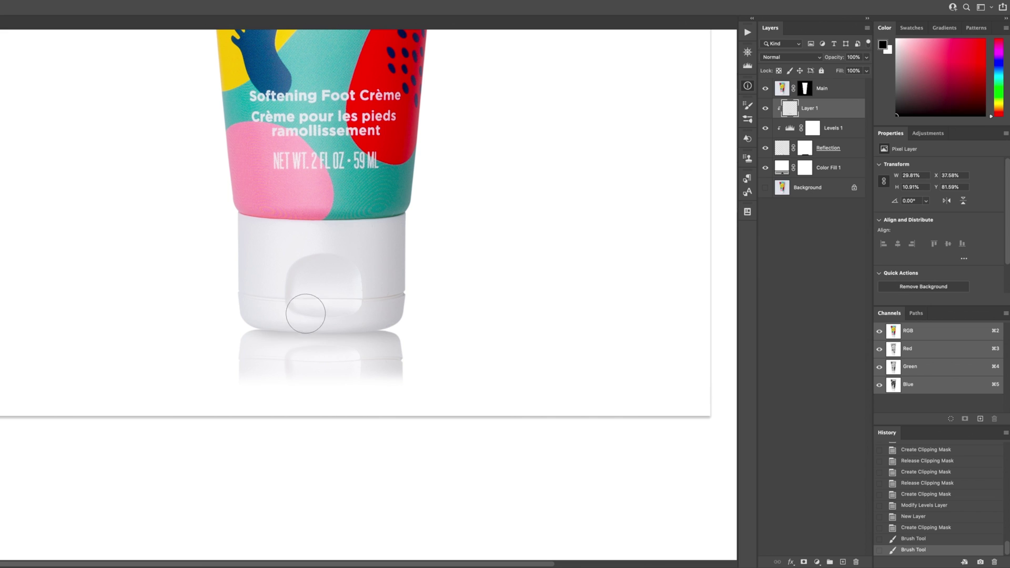
pyautogui.click(363, 297)
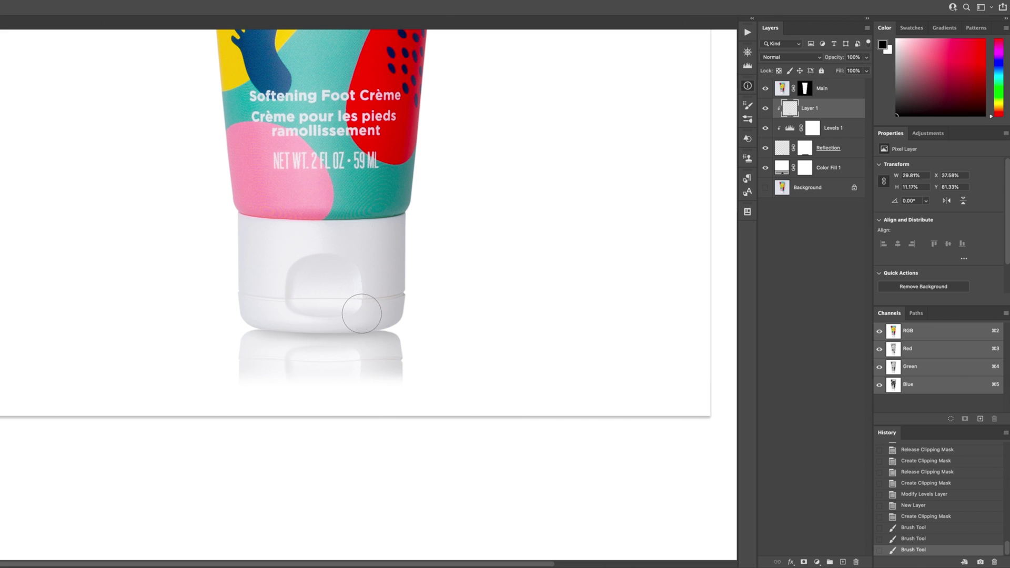
pyautogui.click(384, 309)
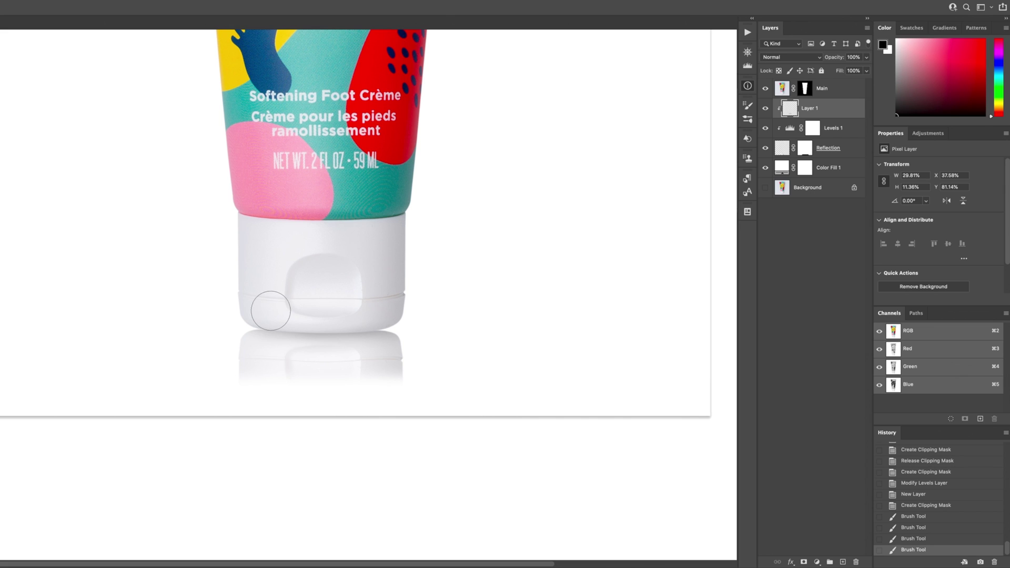
pyautogui.click(257, 305)
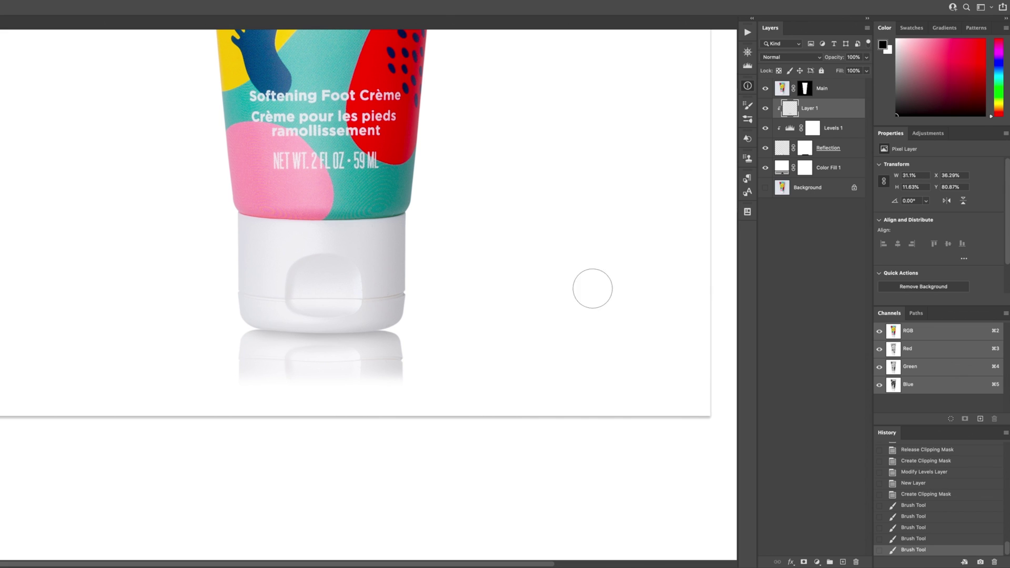
# Step: Add a new Normal-mode layer above Main and clip it to Main
pyautogui.click(841, 93)
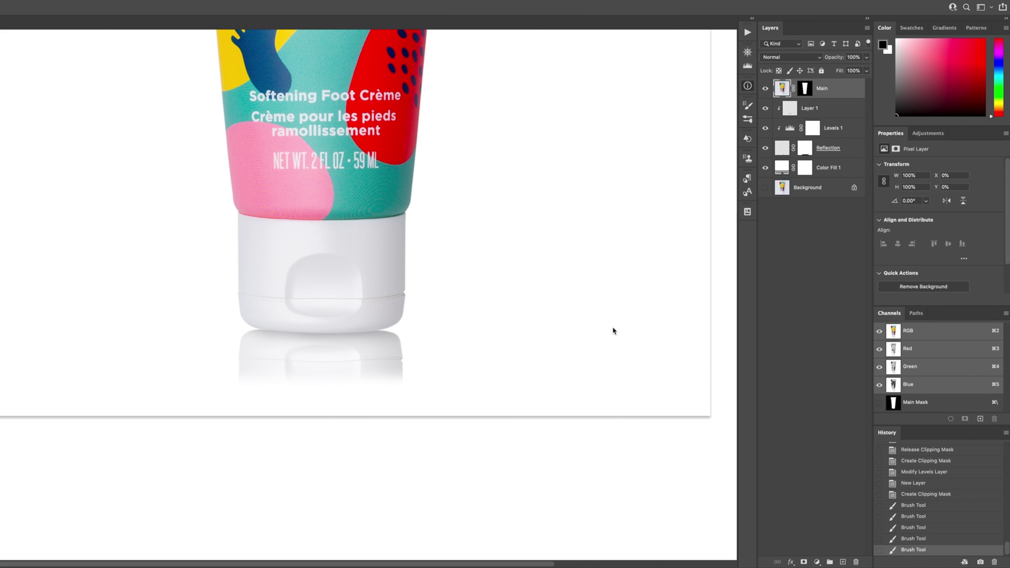
pyautogui.press('super+shift+n')
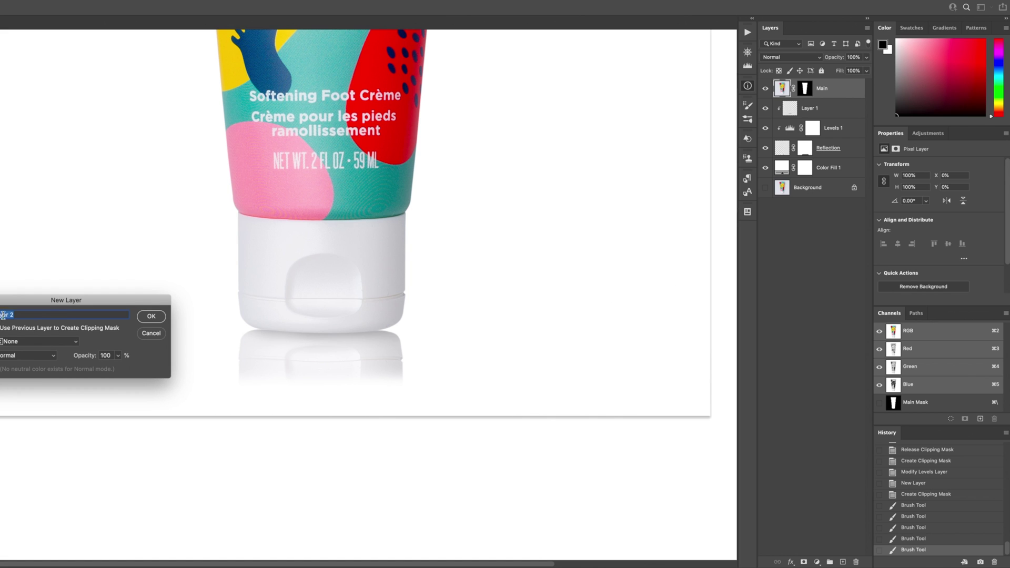
pyautogui.click(16, 356)
pyautogui.click(27, 355)
pyautogui.click(151, 316)
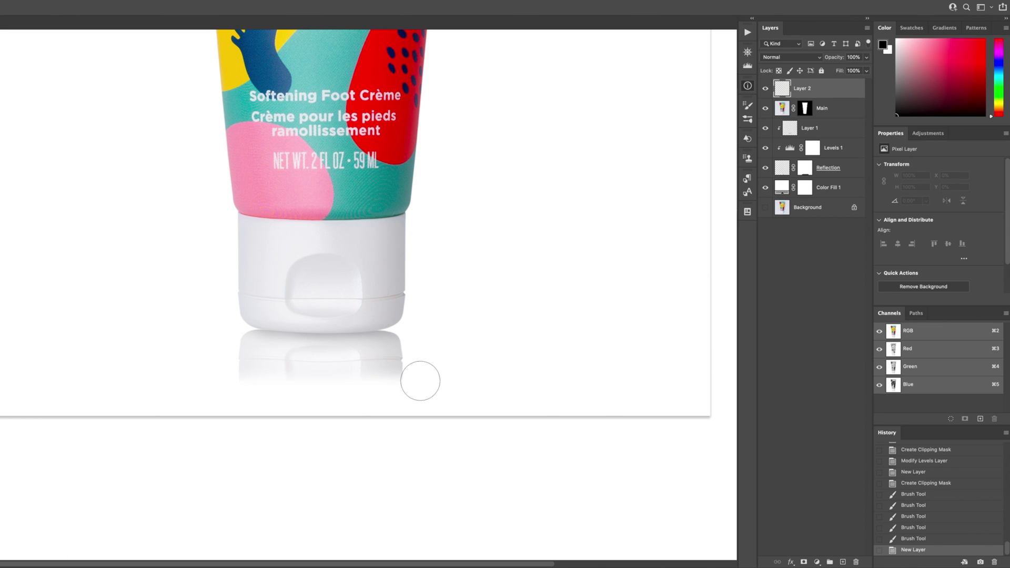
pyautogui.press('super+alt+g')
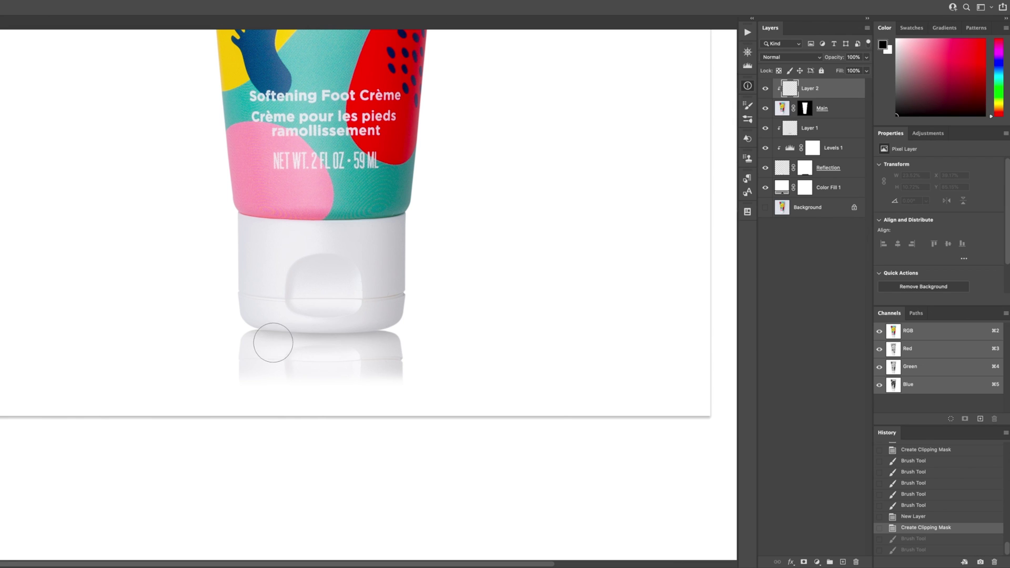
# Step: Paint a faint black shadow along the cap's bottom edge on the layer clipped to Main
pyautogui.moveTo(271, 343); pyautogui.dragTo(371, 352)
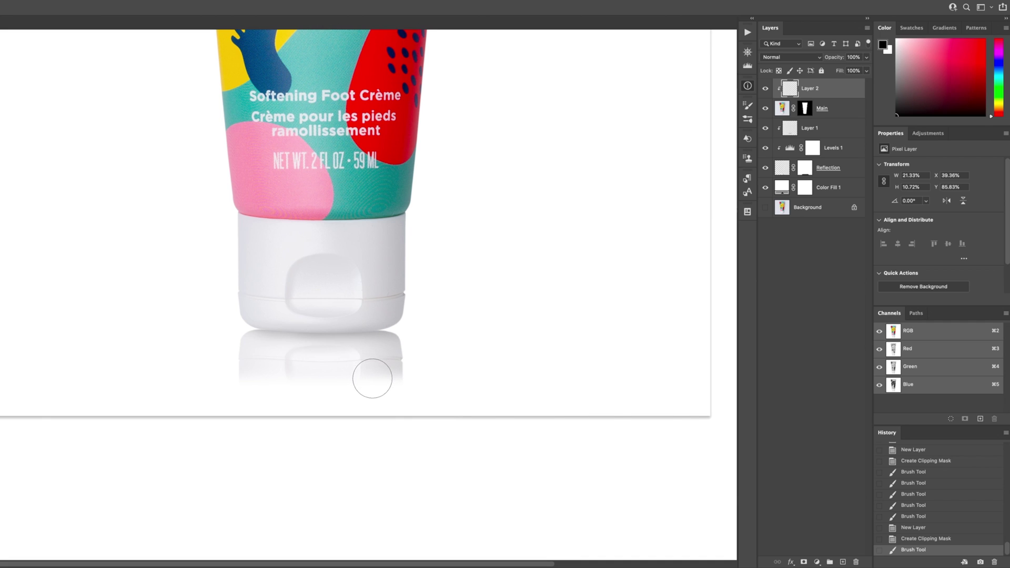
pyautogui.press('super+minus')
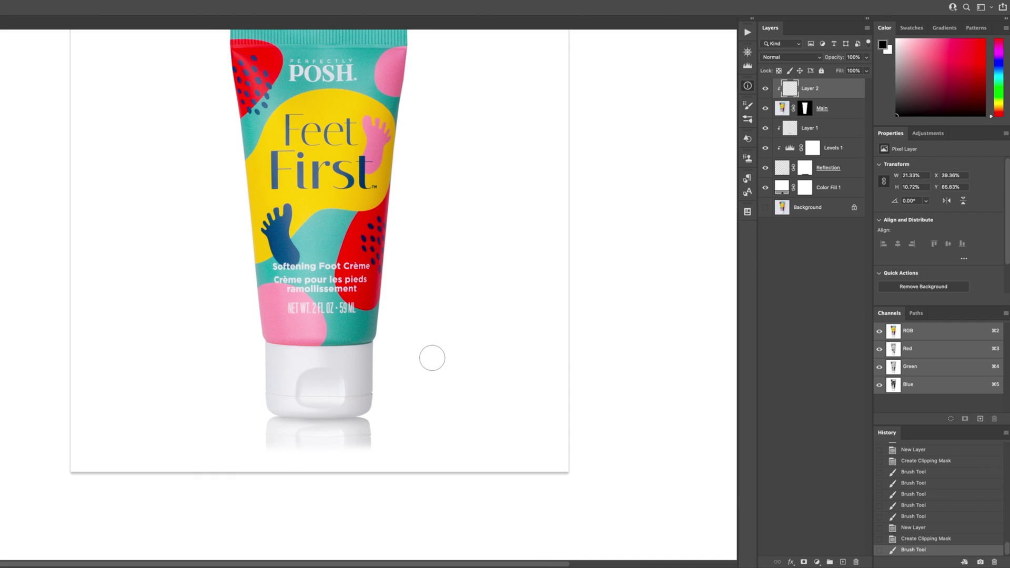
pyautogui.press('super+plus')
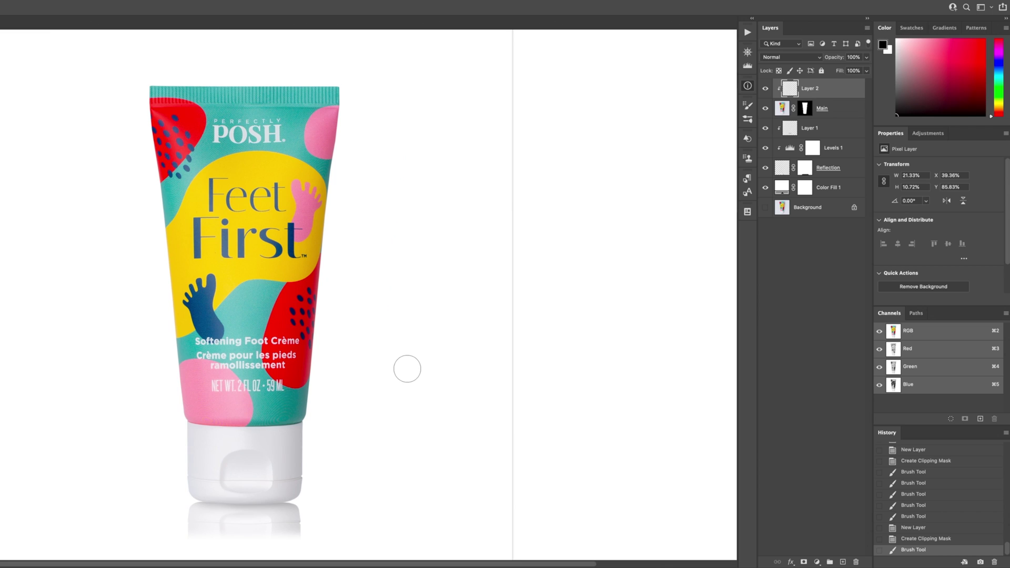